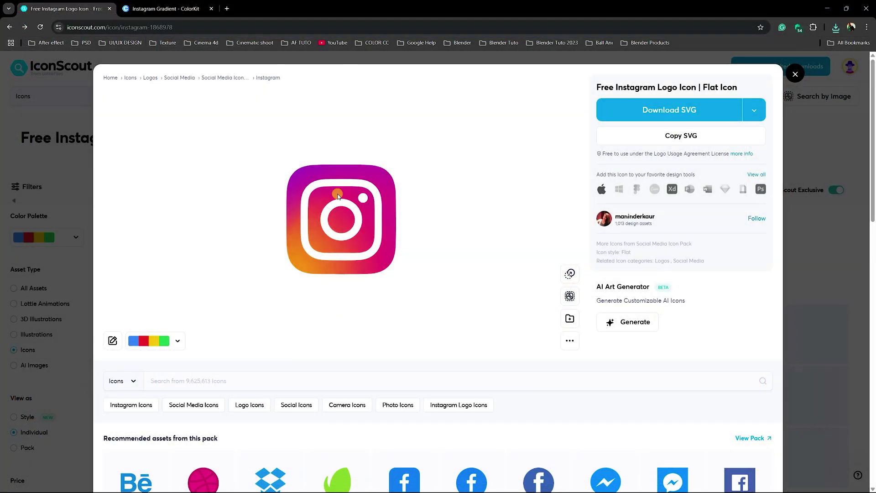
Step: Download the free Instagram icon from IconScout as an SVG, then bring up Insta Logo.ai in Illustrator
left_click(648, 114)
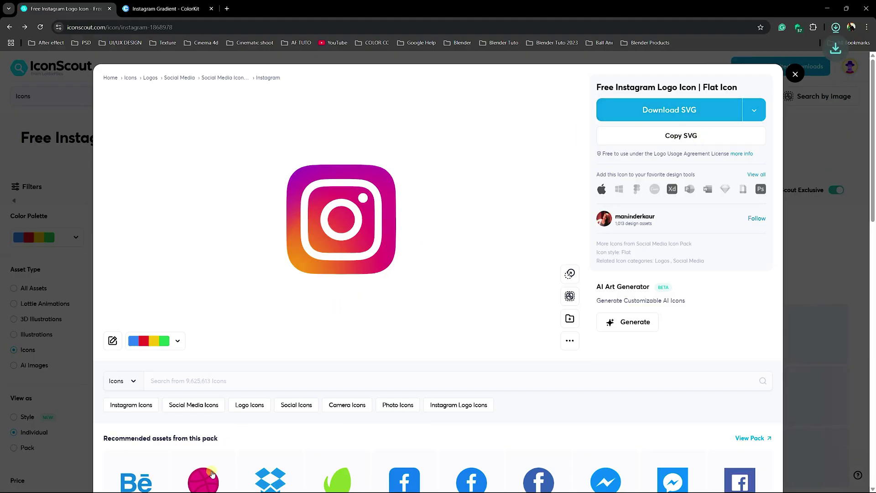
mouse_move(215, 485)
left_click(163, 483)
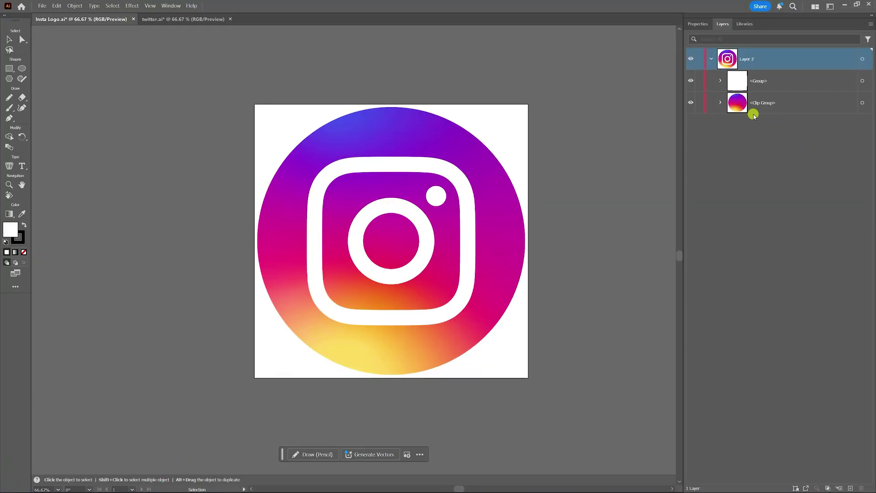
Step: Toggle visibility of the Instagram logo's white glyph and gradient circle layers to inspect them
left_click(769, 85)
left_click(691, 103)
left_click(691, 103)
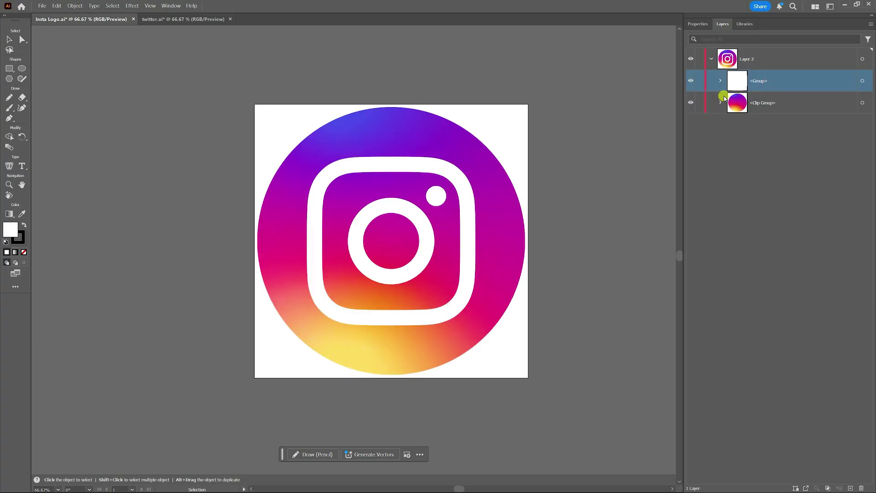
left_click(692, 83)
left_click(691, 83)
left_click(691, 82)
left_click(691, 82)
left_click(691, 103)
left_click(691, 103)
left_click(692, 82)
left_click(692, 82)
Step: In twitter.ai, toggle the bird and blue circle layers to confirm they are separate
left_click(196, 19)
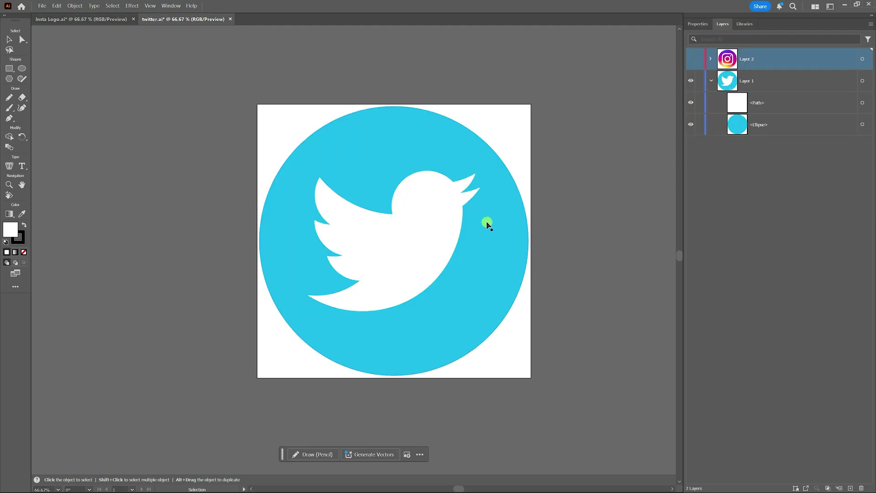
left_click(691, 103)
left_click(691, 103)
left_click(690, 103)
left_click(690, 104)
left_click(691, 125)
left_click(691, 125)
left_click(691, 124)
left_click(691, 124)
Step: In After Effects, create a new 1920×1080 composition named 3D LOGO
left_click(151, 483)
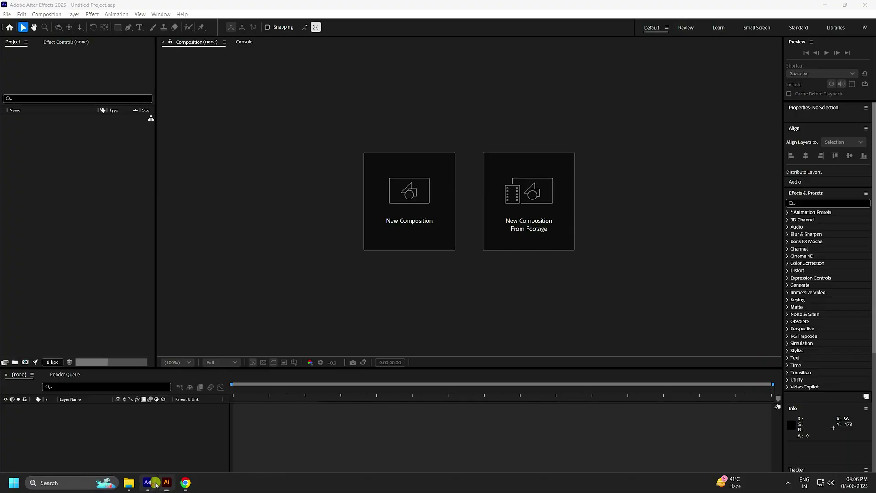
left_click(416, 221)
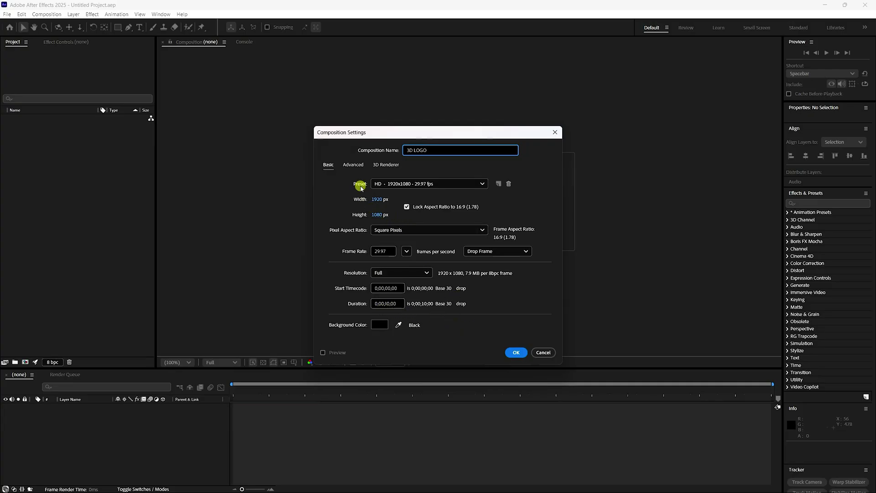
left_click(516, 353)
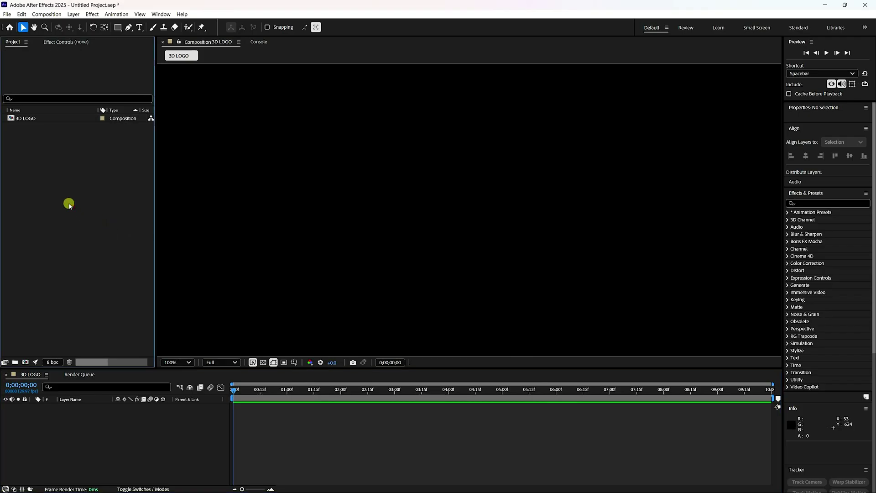
Step: Import Layer 2 of Insta Logo.ai as footage and add it to the 3D LOGO timeline
left_click(72, 206)
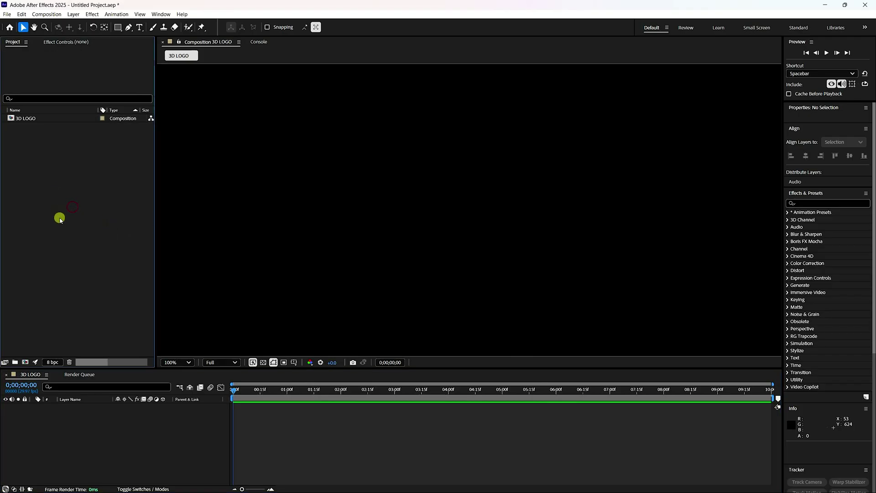
right_click(60, 205)
mouse_move(85, 247)
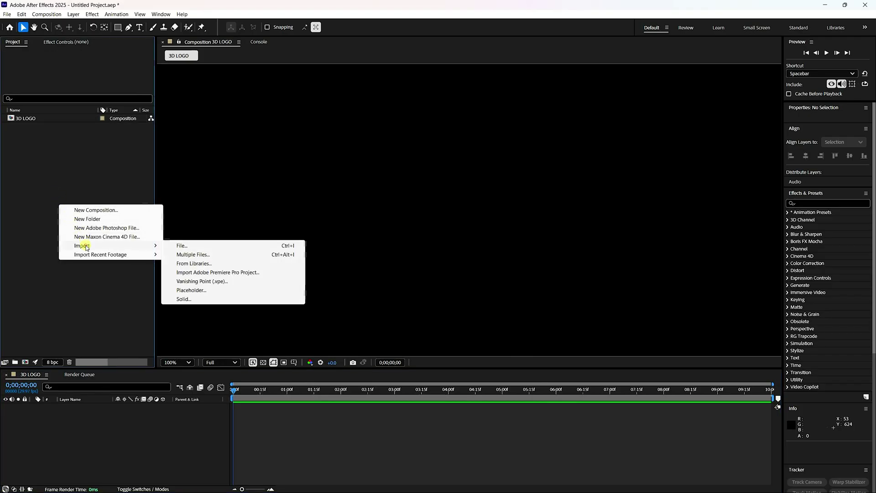
left_click(191, 245)
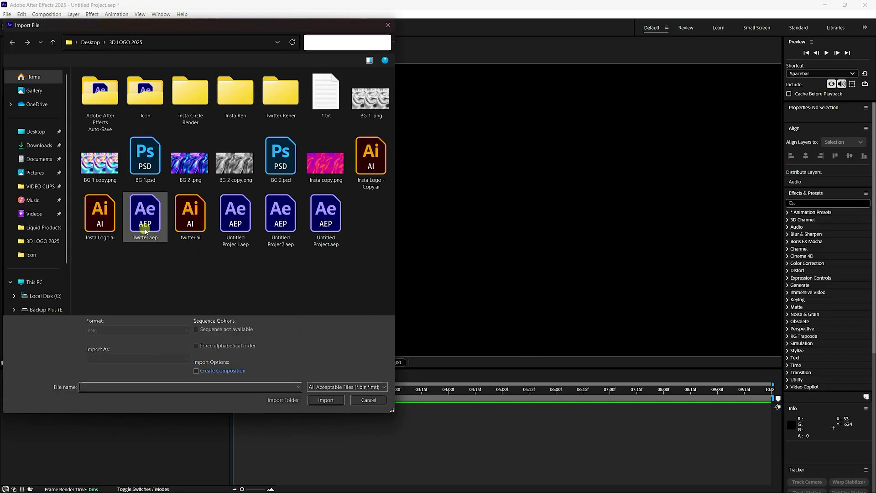
left_click(100, 213)
left_click(330, 400)
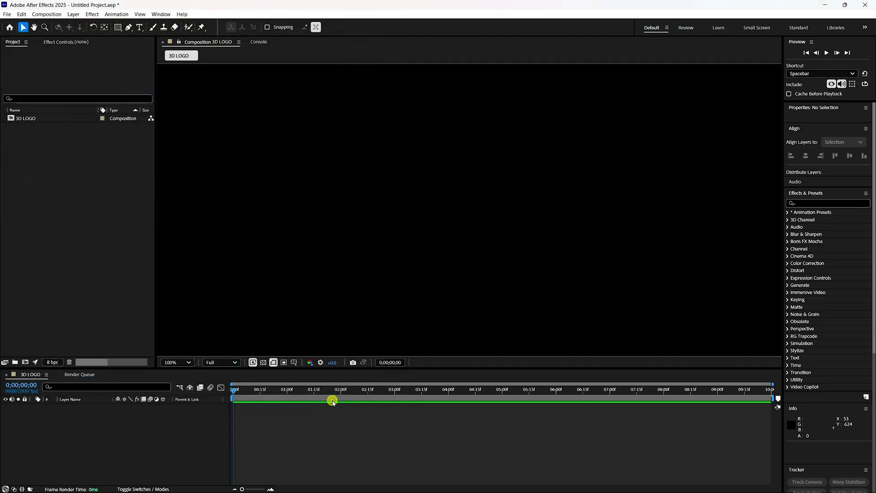
left_click(381, 253)
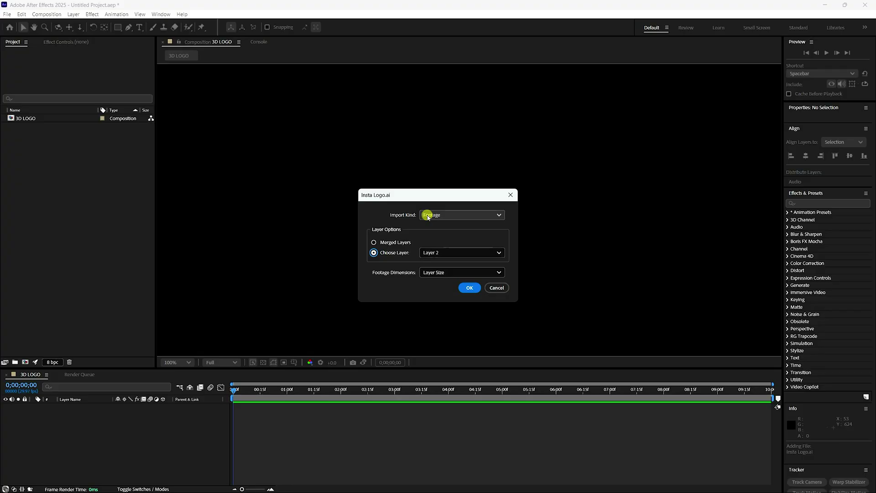
left_click(469, 288)
left_click_drag(28, 132, 85, 427)
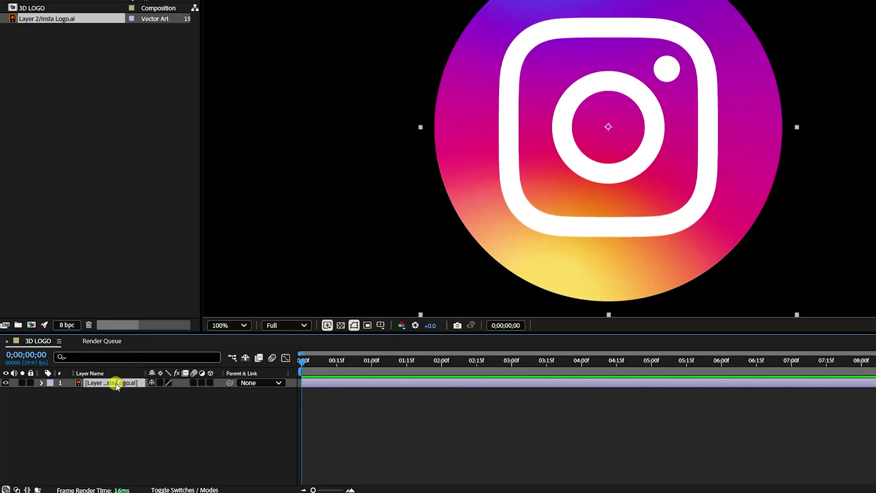
Step: Create shapes from the Insta Logo.ai vector layer and expand its content groups
right_click(116, 386)
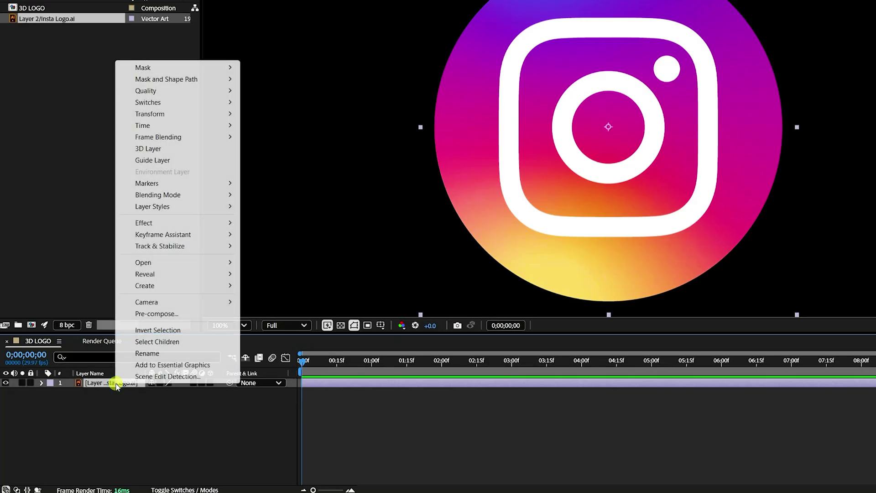
mouse_move(148, 289)
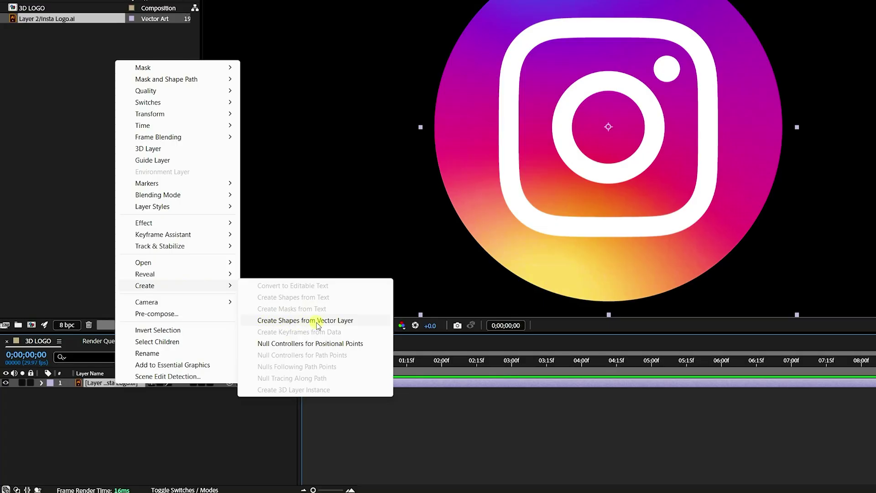
left_click(340, 322)
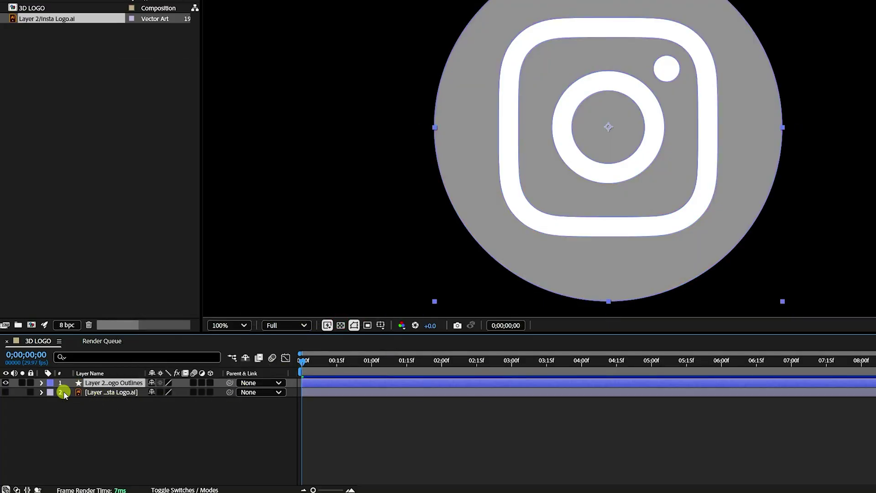
left_click(42, 383)
left_click(51, 392)
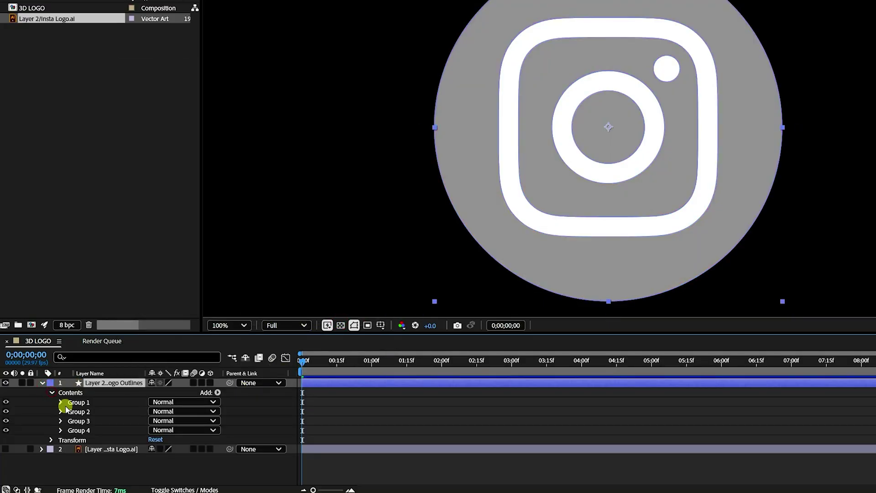
mouse_move(4, 404)
left_mouse_down()
mouse_move(6, 421)
mouse_move(5, 406)
left_mouse_up()
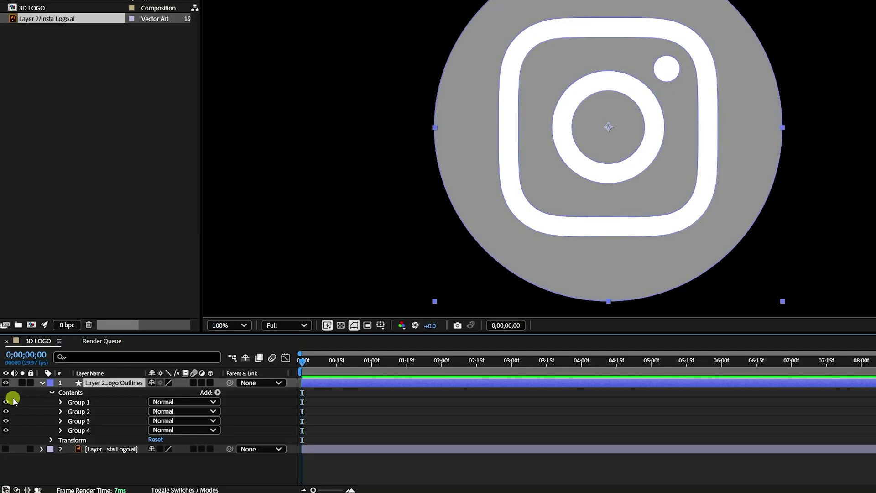
Step: Delete the dot, ring and rounded-square groups, leaving only the circle group
left_click(87, 403)
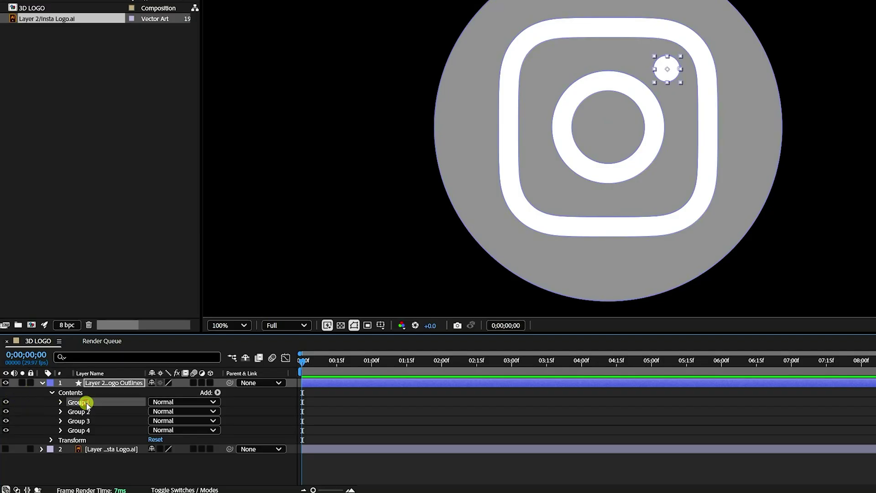
key("Delete")
left_click(81, 404)
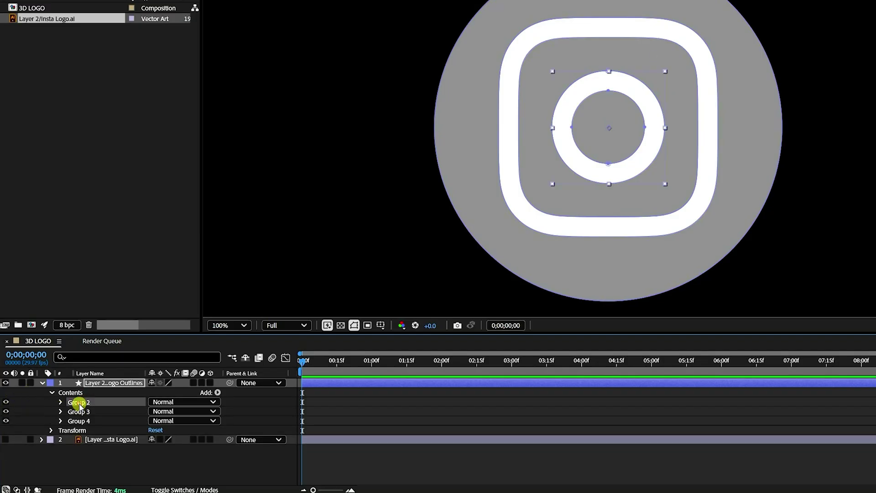
key("Delete")
left_click(80, 403)
key("Delete")
left_click(82, 404)
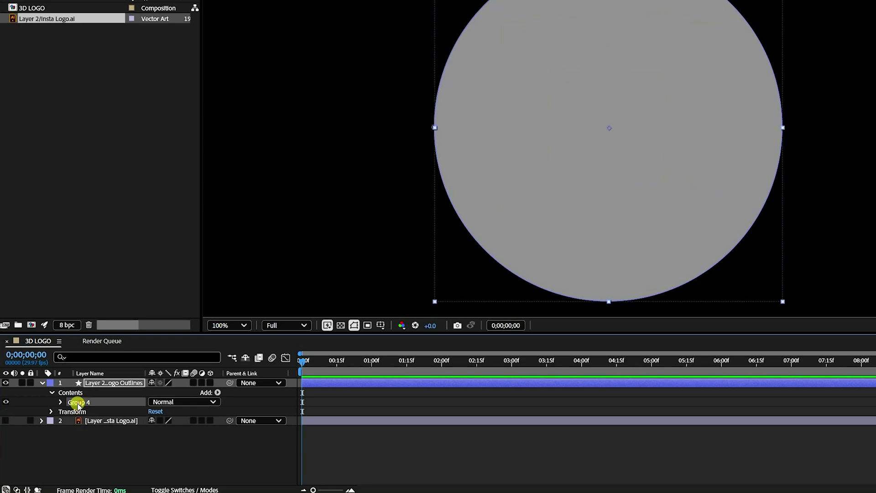
Step: Rename the circle shape layer BG and reselect the original Insta Logo.ai layer
left_click(42, 383)
right_click(98, 387)
left_click(119, 388)
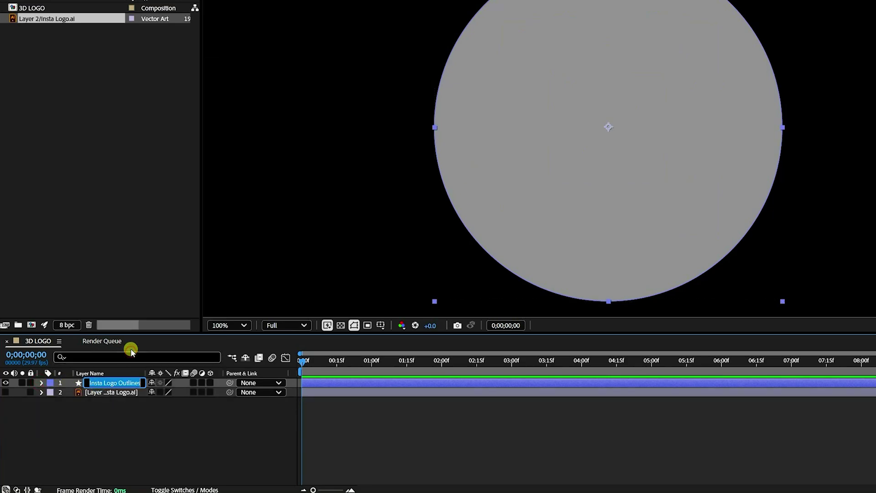
type("BG")
left_click(108, 405)
left_click(99, 386)
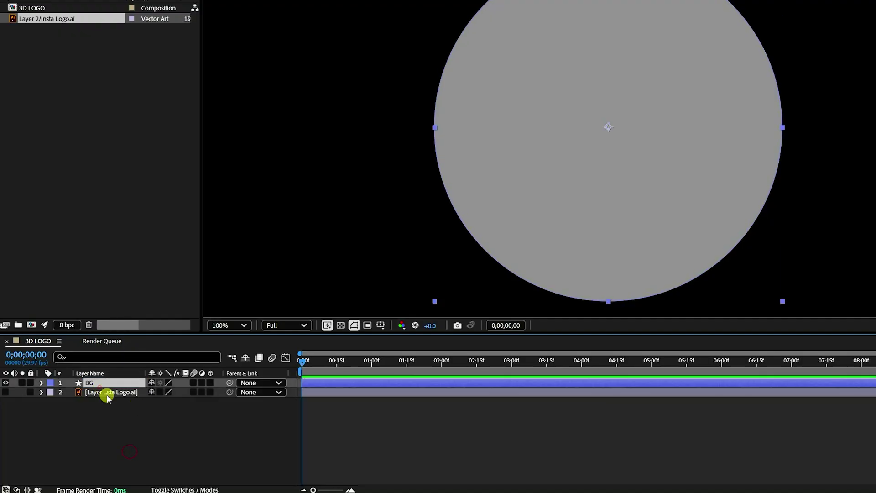
left_click(102, 394)
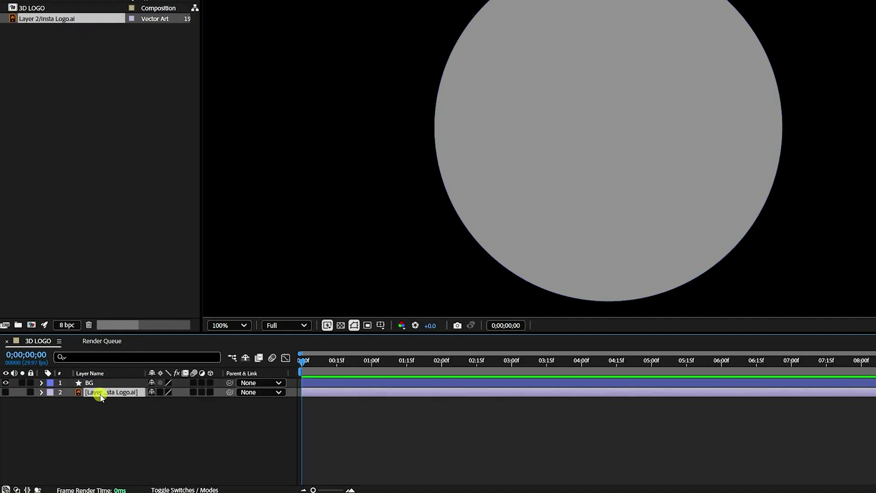
right_click(101, 396)
Step: Create another shape layer from the logo above BG and delete its circle group, Group 4
left_click(130, 297)
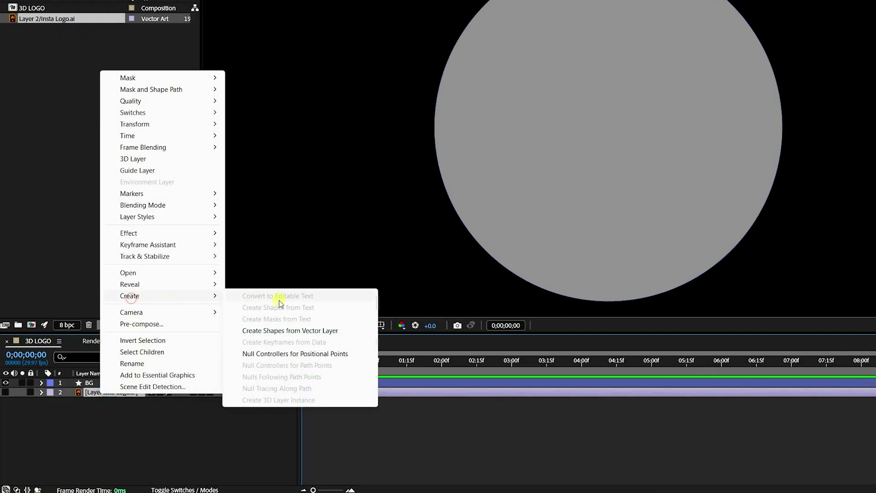
left_click(283, 332)
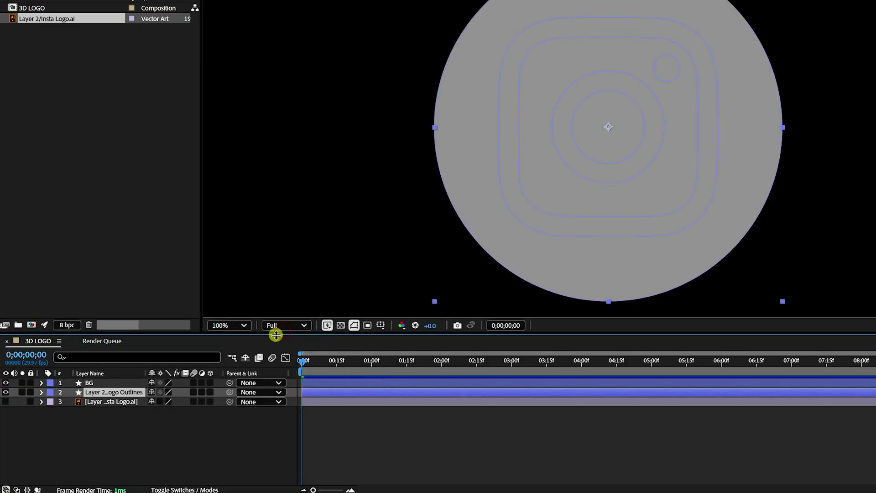
left_click_drag(108, 382, 111, 383)
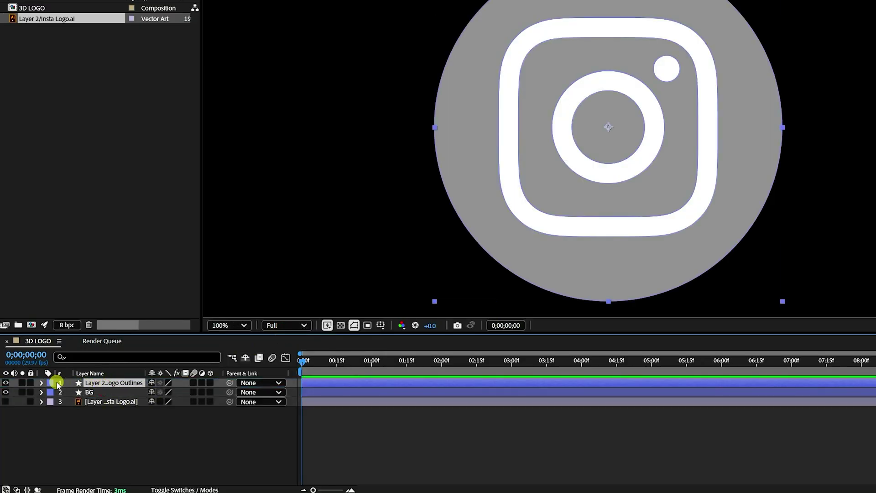
left_click(42, 383)
left_click(51, 392)
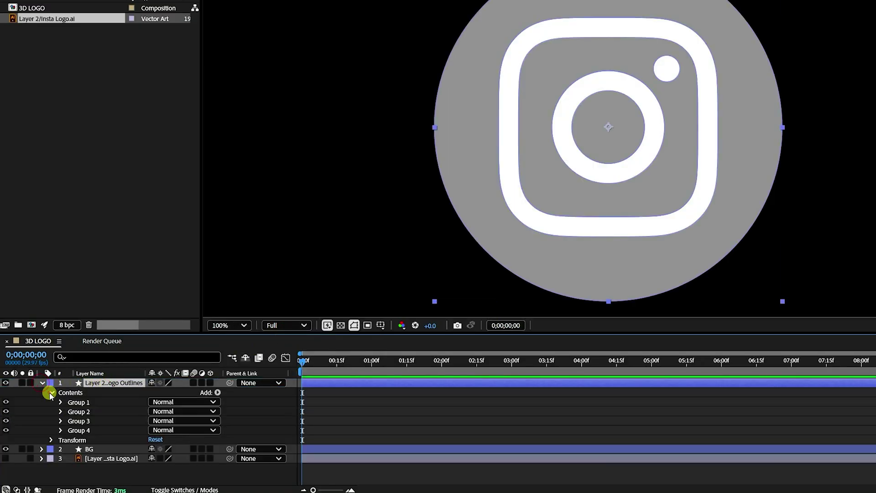
left_click(77, 430)
key("Delete")
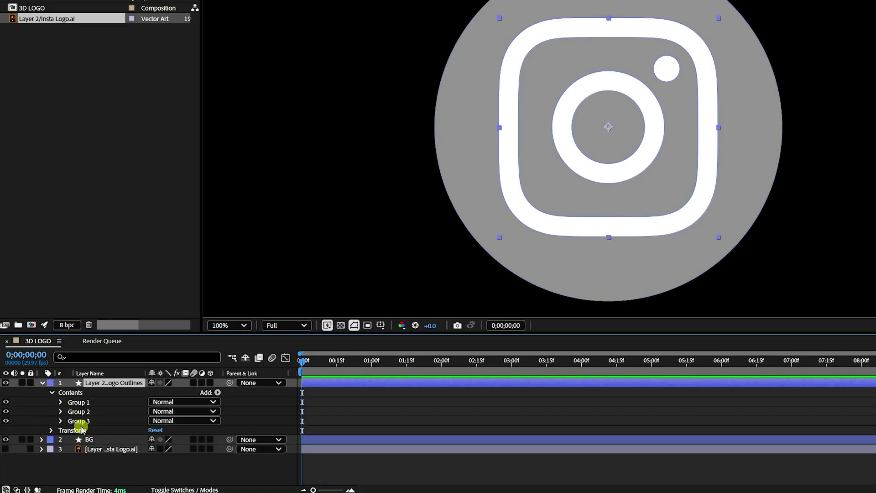
Step: Toggle the rounded square, ring and dot groups' visibility to check the glyph
left_click(7, 421)
left_click(6, 420)
left_click(7, 411)
left_click(6, 411)
left_click(6, 401)
left_click(7, 402)
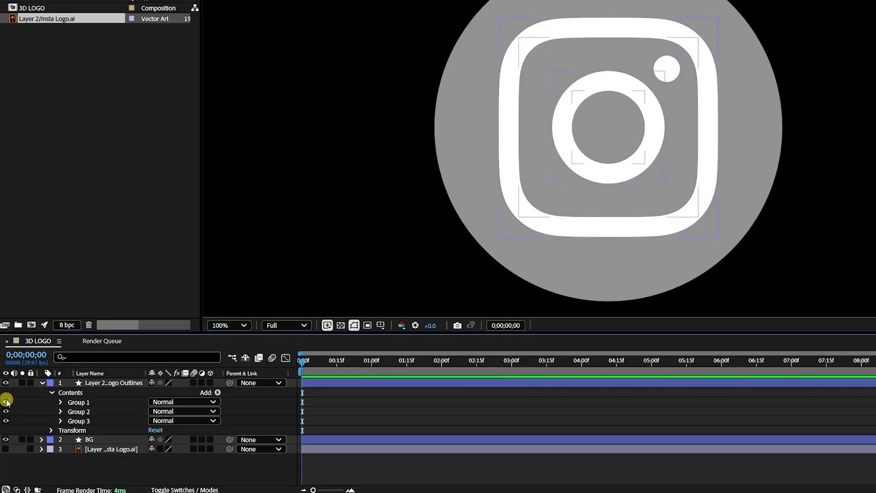
Step: Rename the glyph shape layer LOGO and deselect it
left_click(42, 382)
right_click(97, 386)
left_click(132, 353)
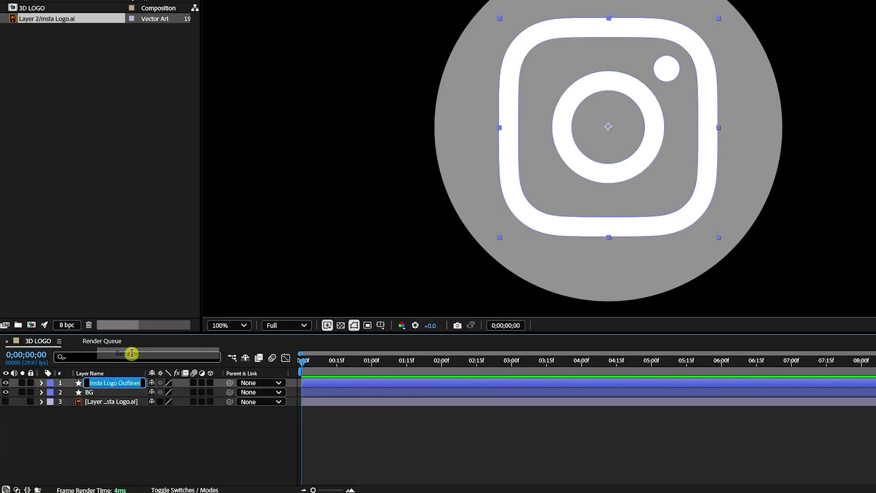
type("LOGO")
key("Return")
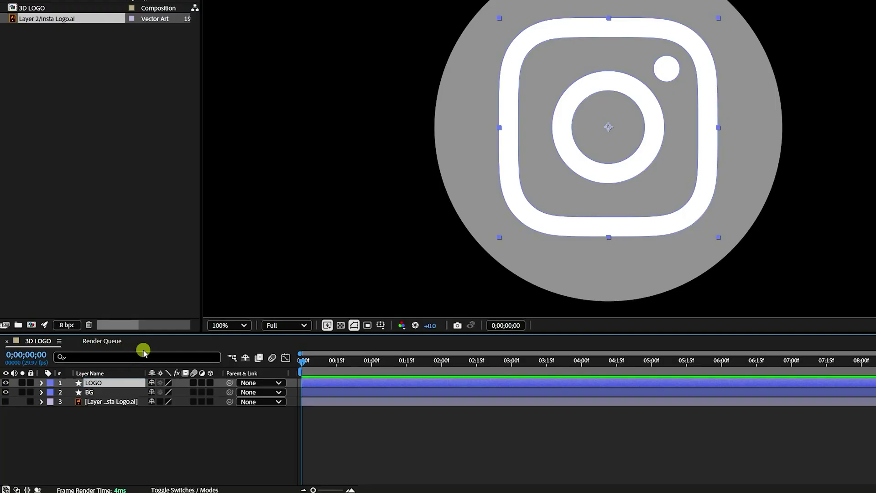
left_click(139, 434)
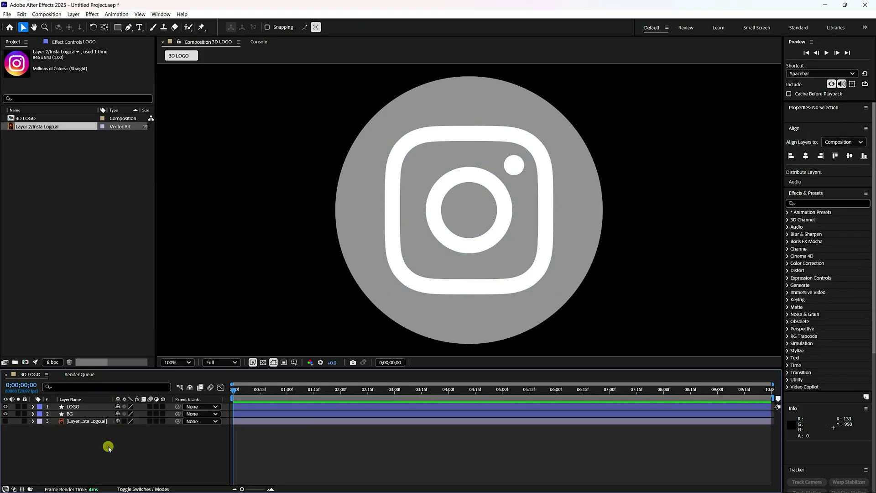
Step: Enable 3D on LOGO and BG and set the composition to the Advanced 3D renderer
left_click(163, 406)
left_click(163, 414)
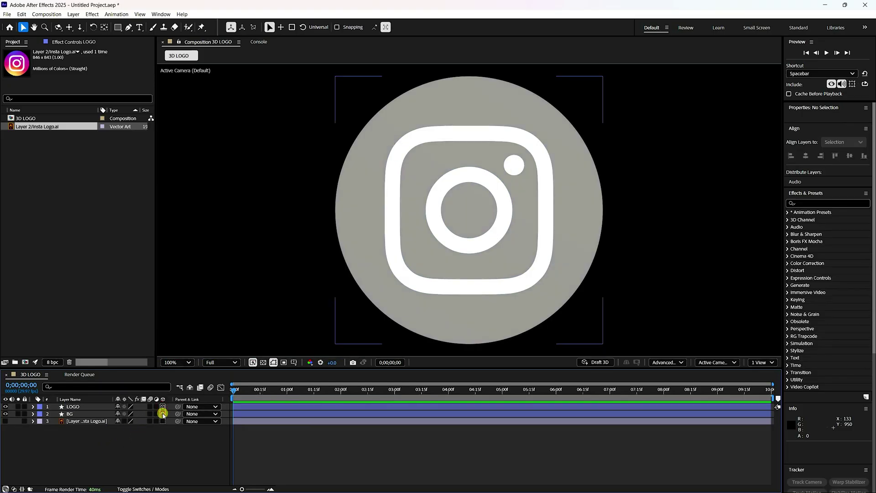
left_click(664, 362)
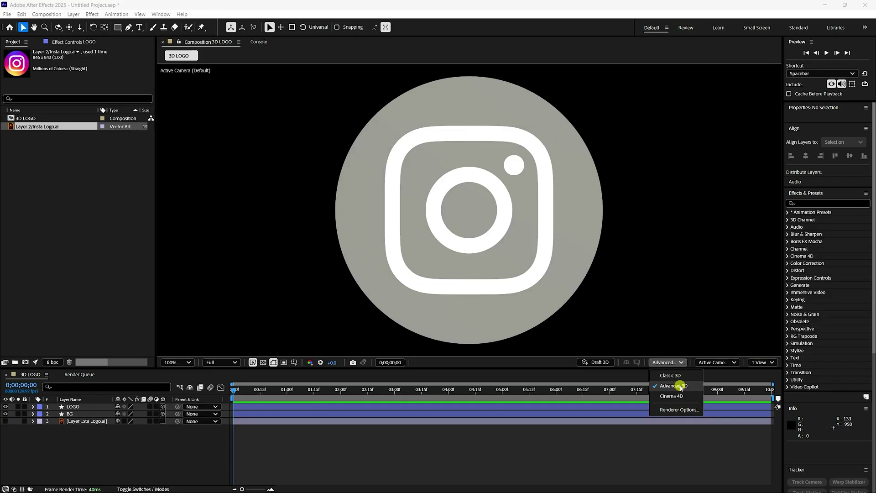
left_click(668, 410)
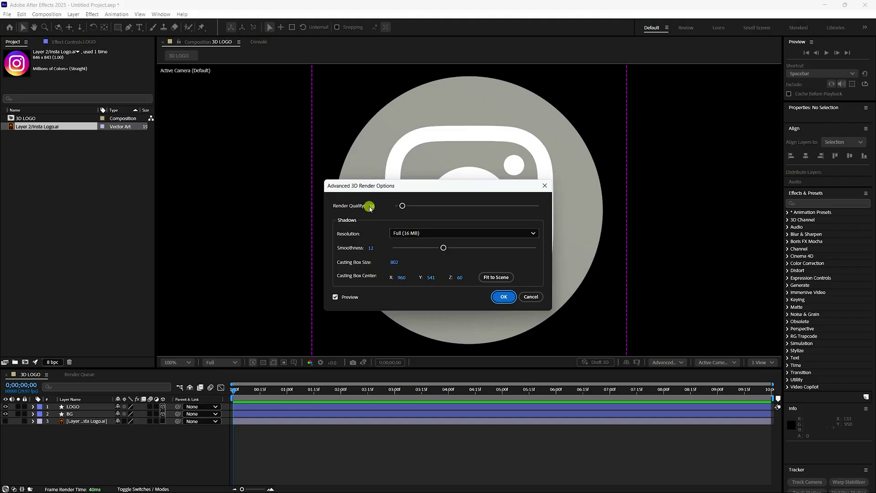
left_click(503, 297)
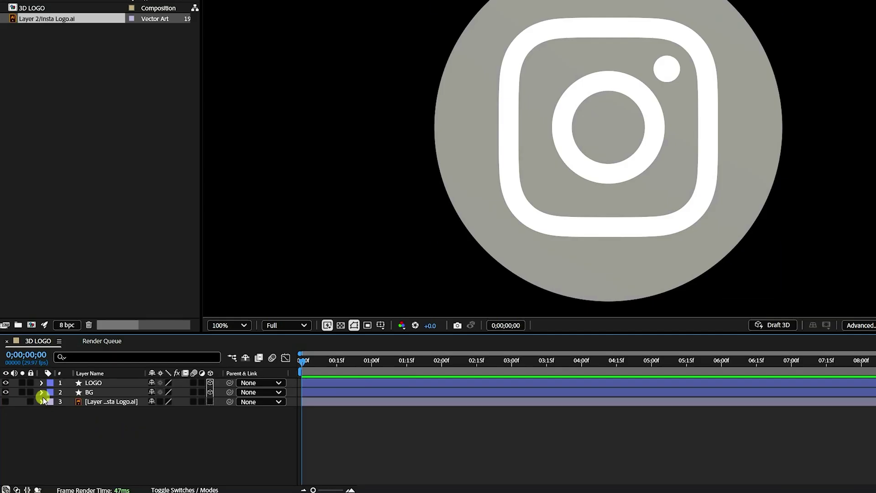
Step: Give BG a Convex bevel with Bevel Depth 10 and Extrusion Depth 100
left_click(74, 414)
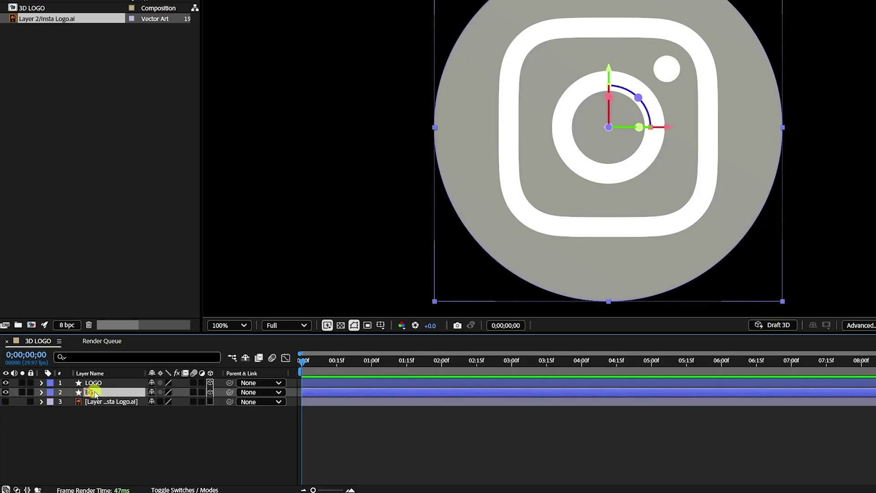
left_click(41, 392)
left_click(52, 402)
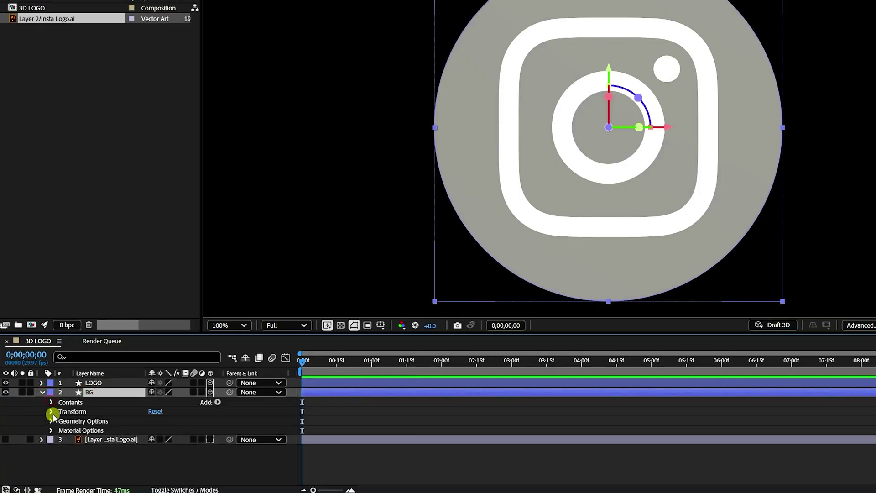
left_click(51, 420)
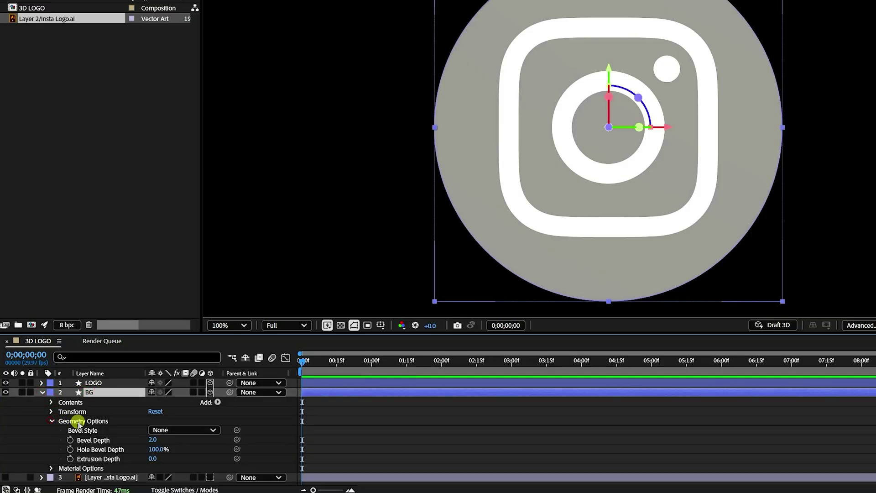
left_click(176, 430)
left_click(179, 477)
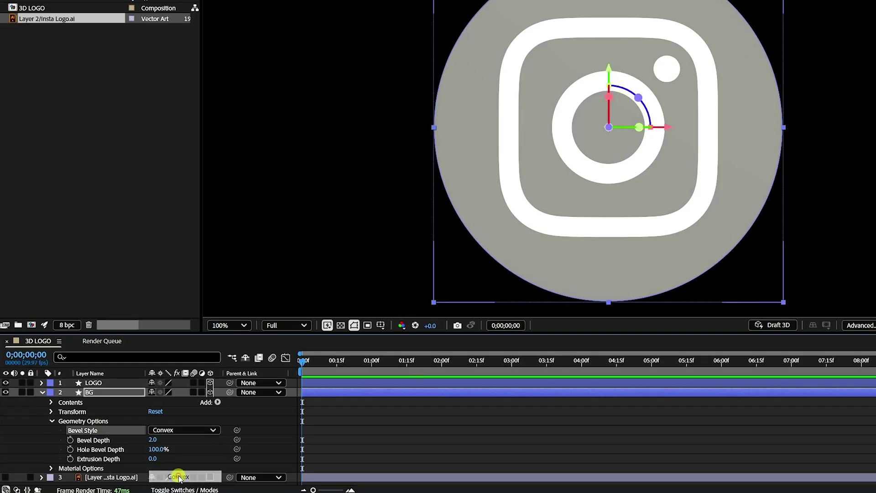
left_click(152, 440)
key("Return")
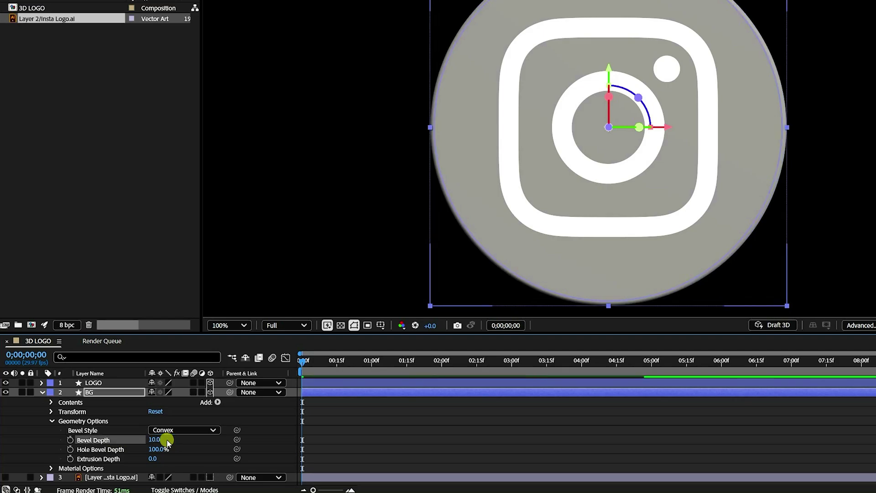
left_click(162, 458)
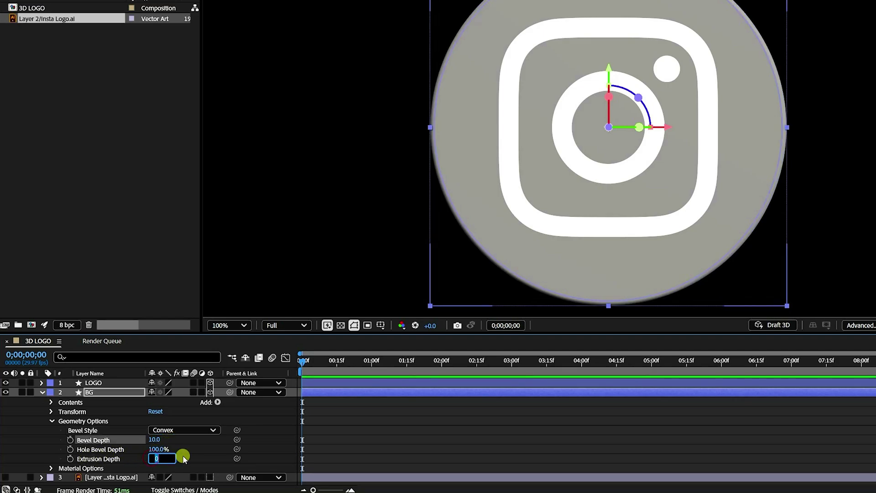
key("Return")
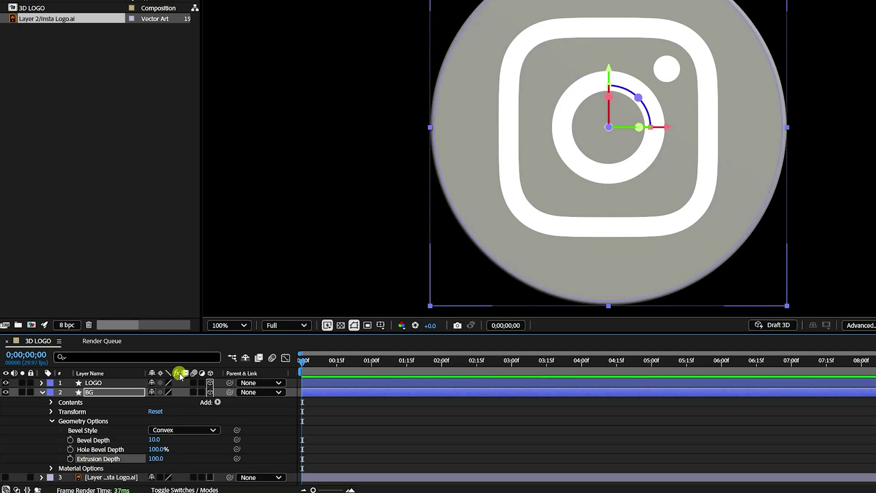
Step: Set BG's material Specular Shininess to 80% and Metal to 80%
left_click_drag(188, 335, 197, 289)
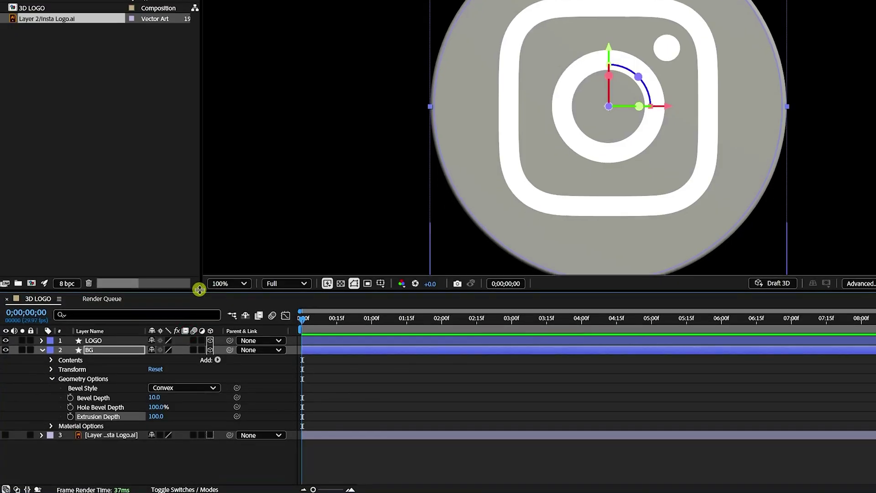
left_click(52, 375)
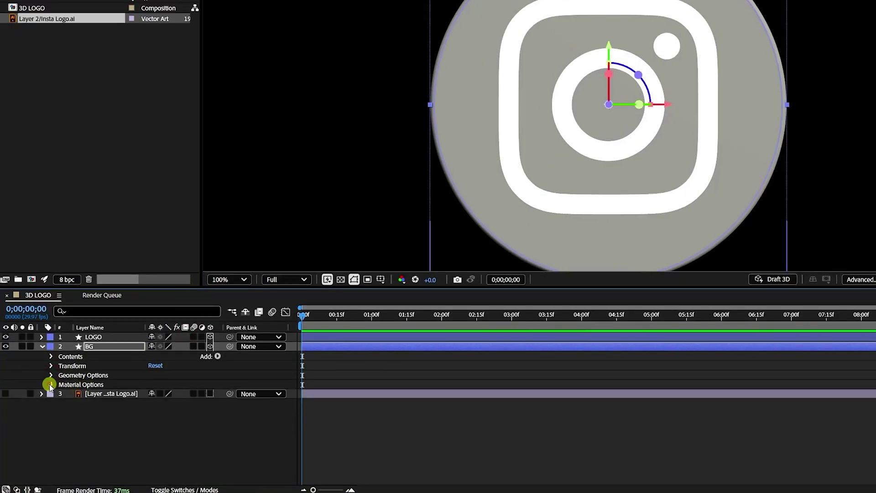
left_click(50, 385)
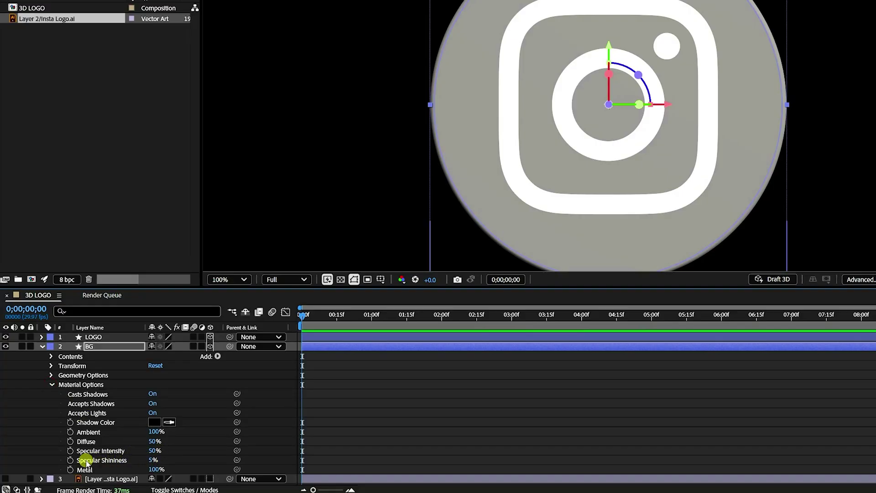
left_click(154, 460)
left_click(101, 460)
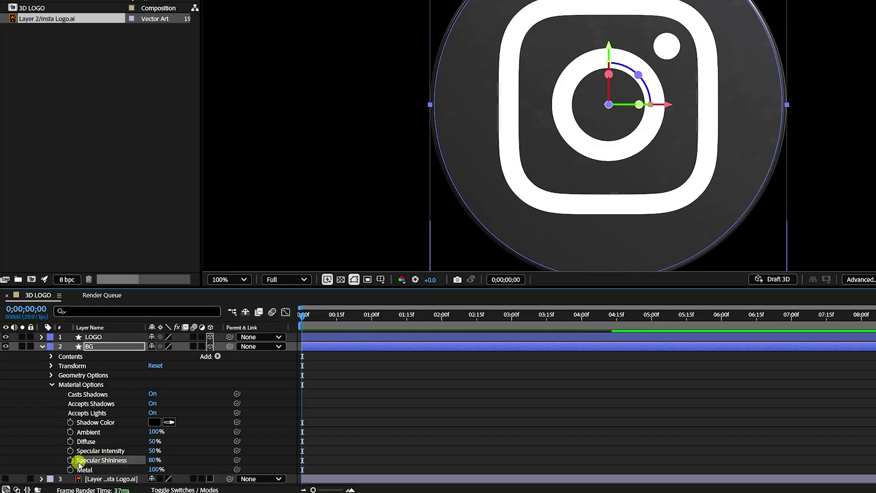
left_click(155, 469)
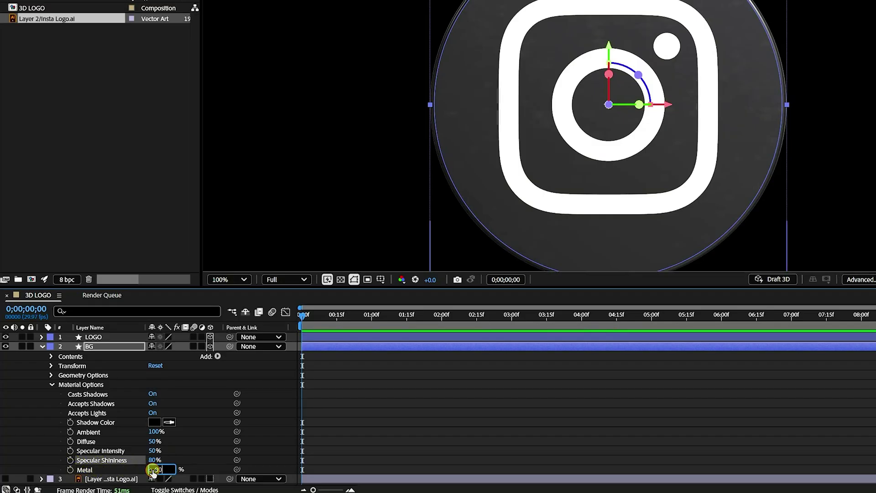
key("Return")
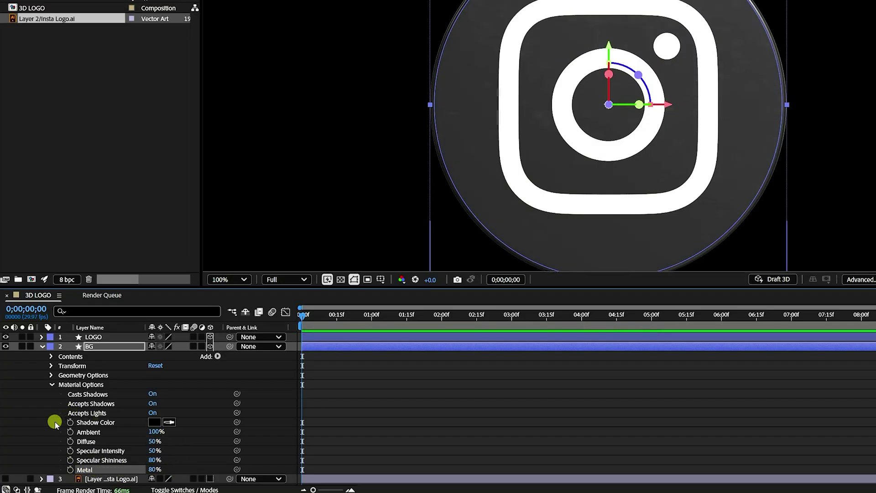
left_click(41, 346)
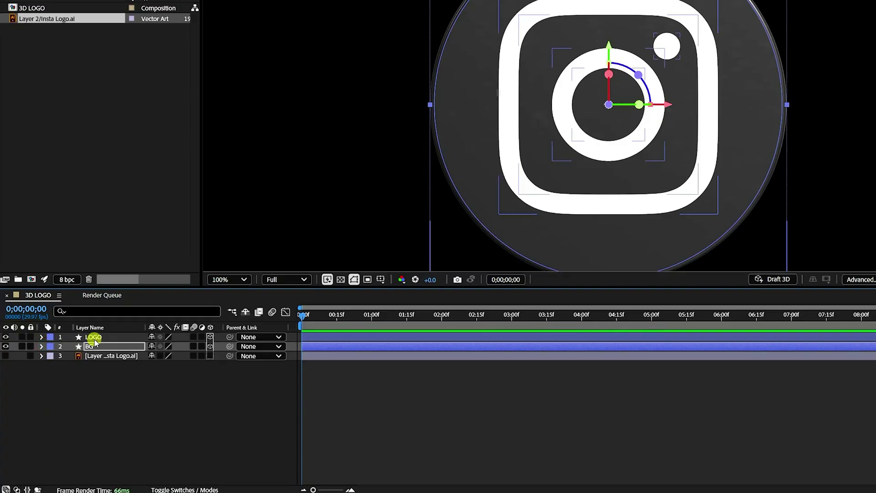
Step: Give LOGO a Convex bevel with Bevel Depth 5 and Extrusion Depth 50
left_click(94, 338)
left_click(42, 337)
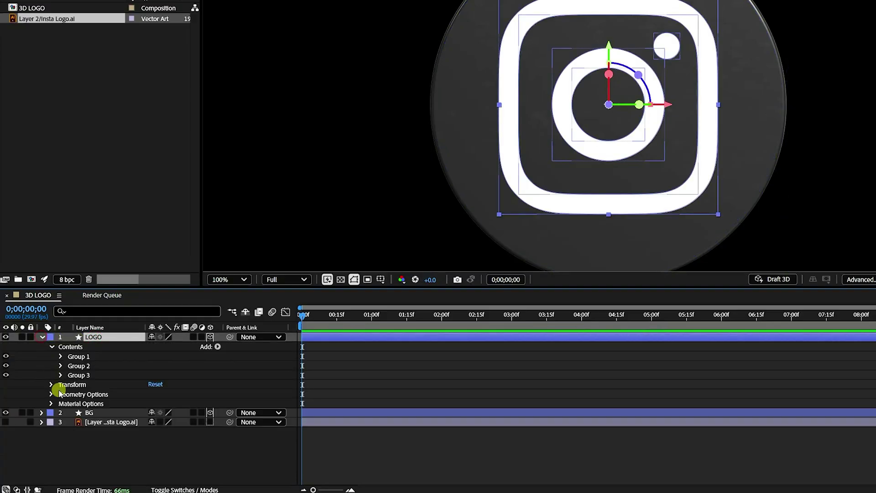
left_click(52, 347)
left_click(51, 366)
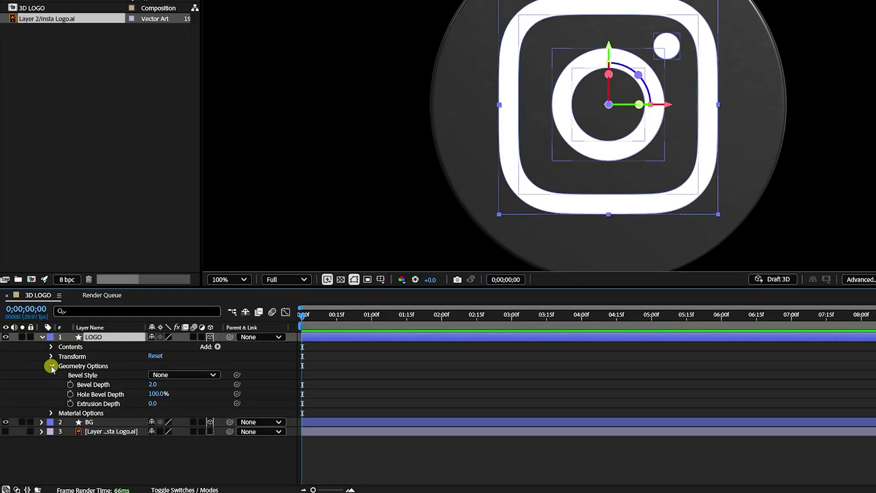
left_click(183, 375)
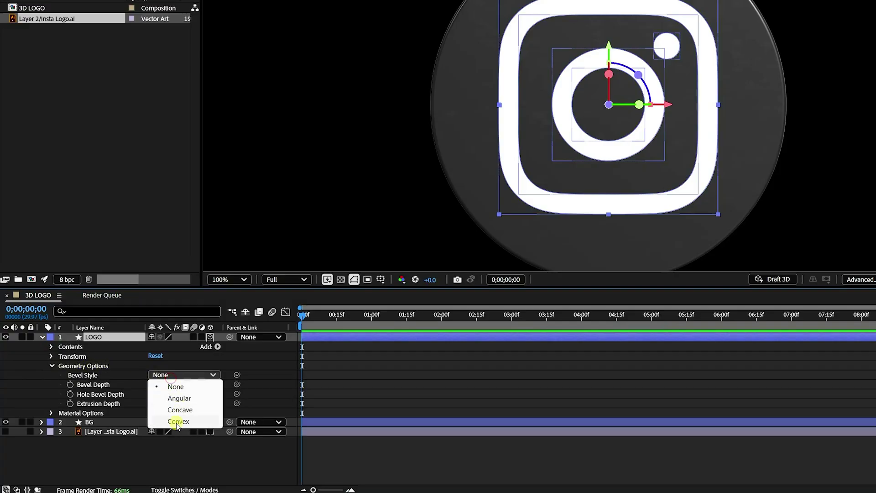
left_click(178, 420)
left_click(151, 385)
key("Return")
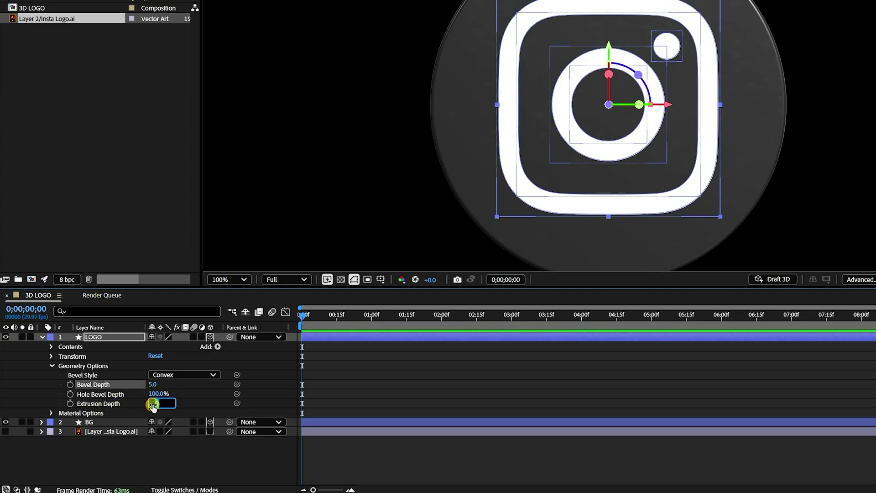
key("Return")
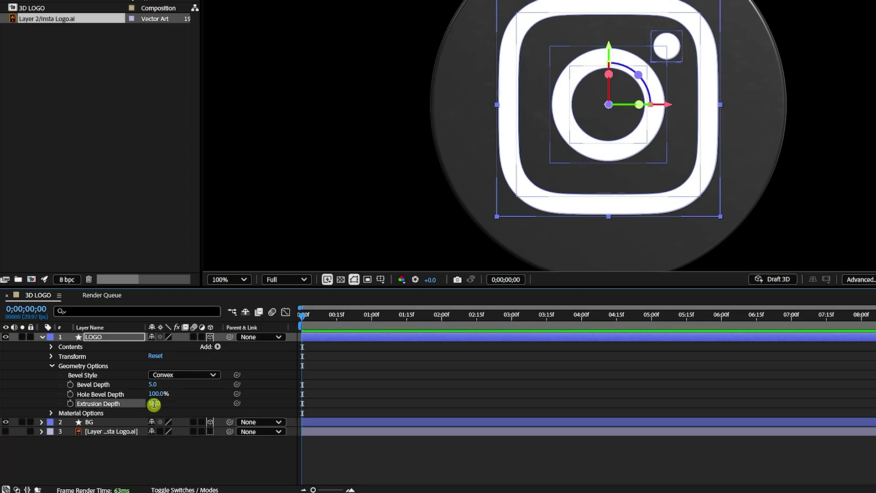
Step: Set LOGO's material Specular Shininess to 60% and Metal to 60%
left_click(52, 367)
left_click(51, 375)
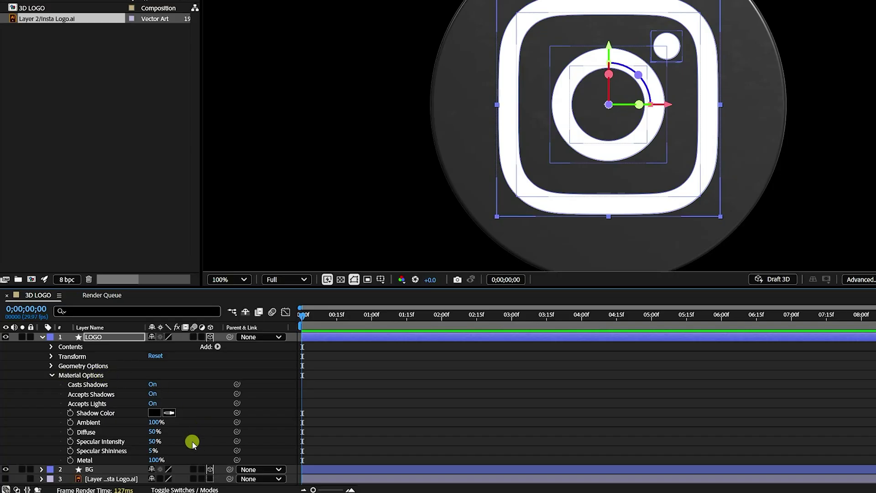
left_click(150, 450)
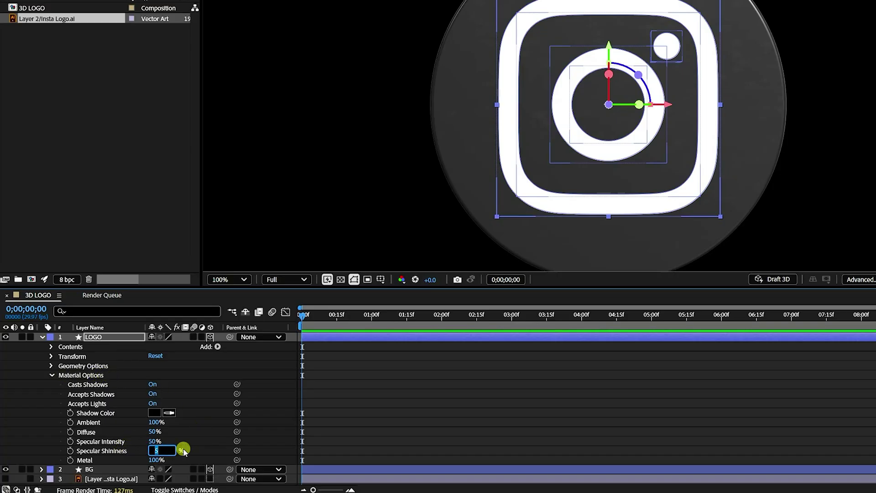
key("Tab")
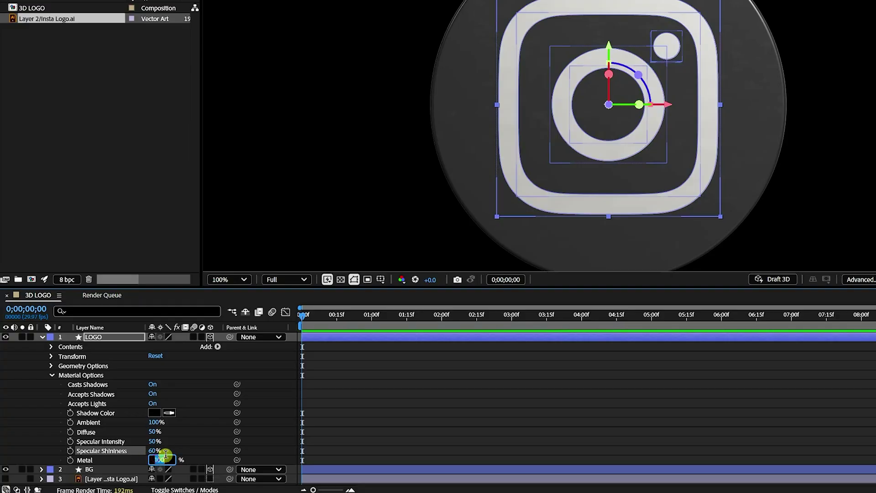
type("60")
key("Return")
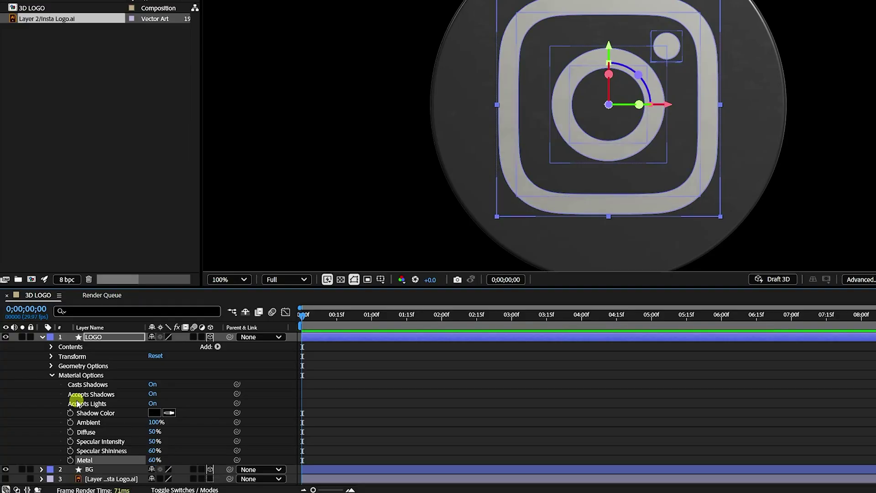
left_click(42, 338)
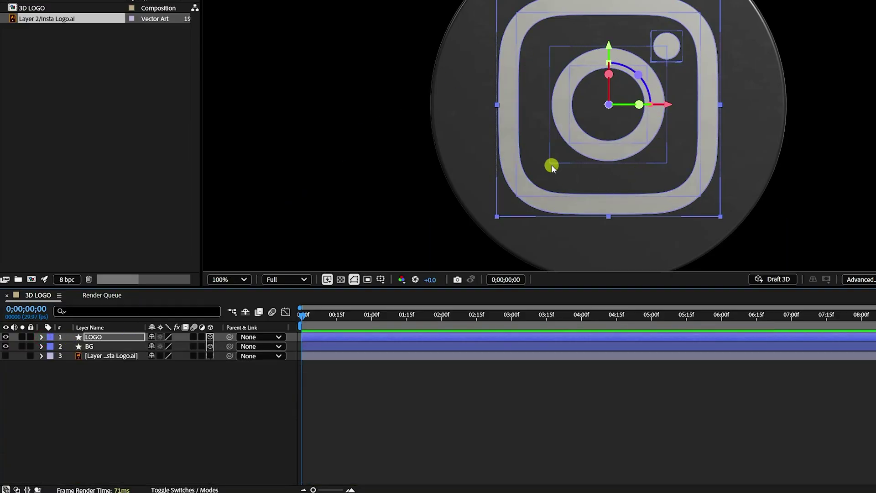
Step: Add Camera 1 to the composition with default settings
right_click(165, 414)
left_click(193, 284)
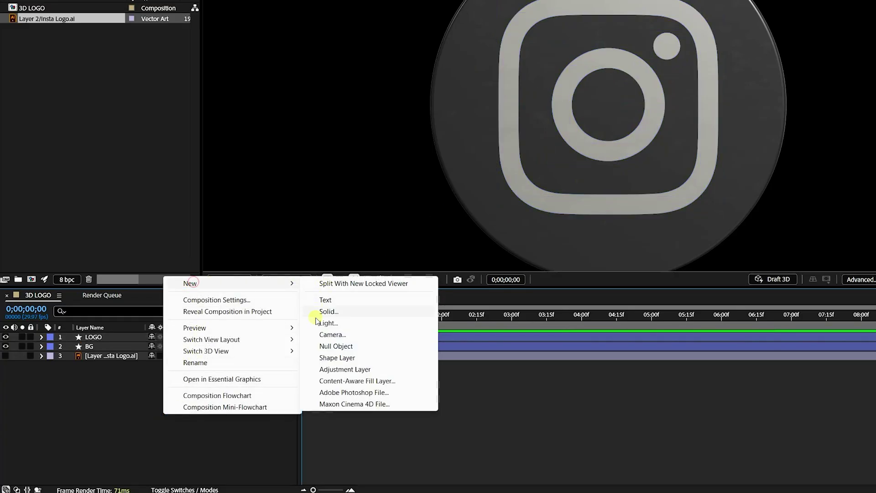
left_click(325, 336)
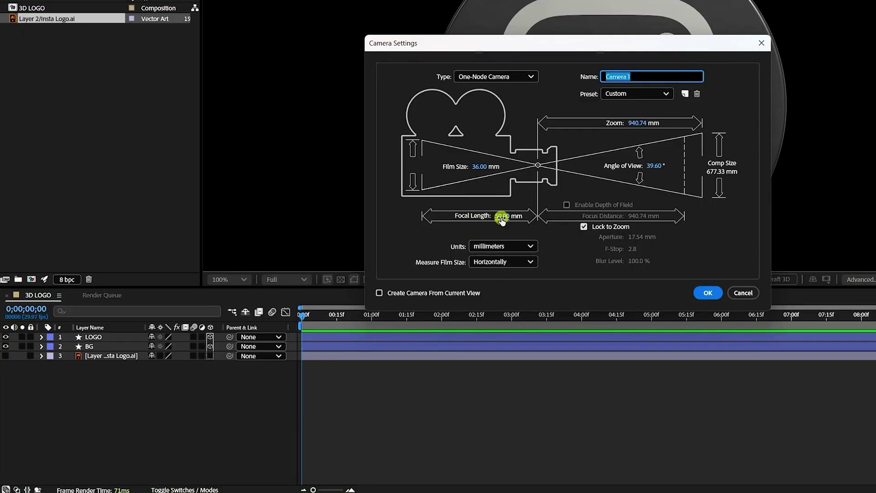
left_click(706, 294)
Step: Add a 3D Null 1 layer and parent Camera 1 to it
right_click(146, 417)
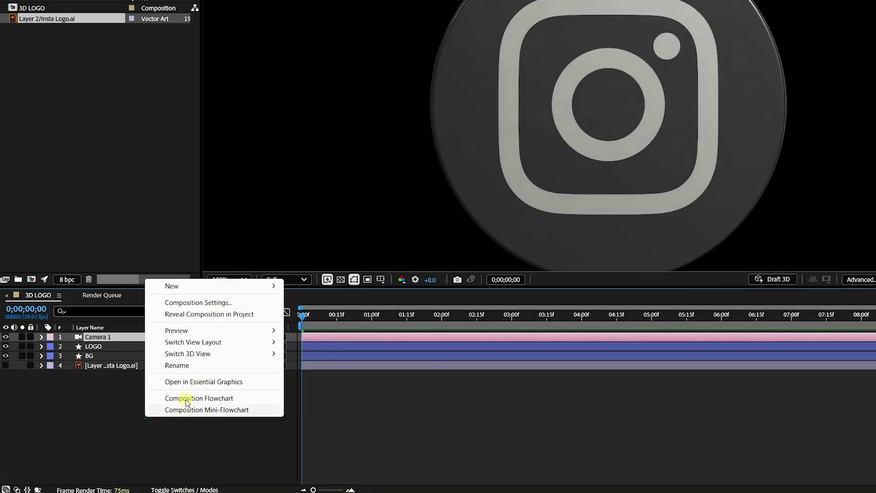
left_click(188, 286)
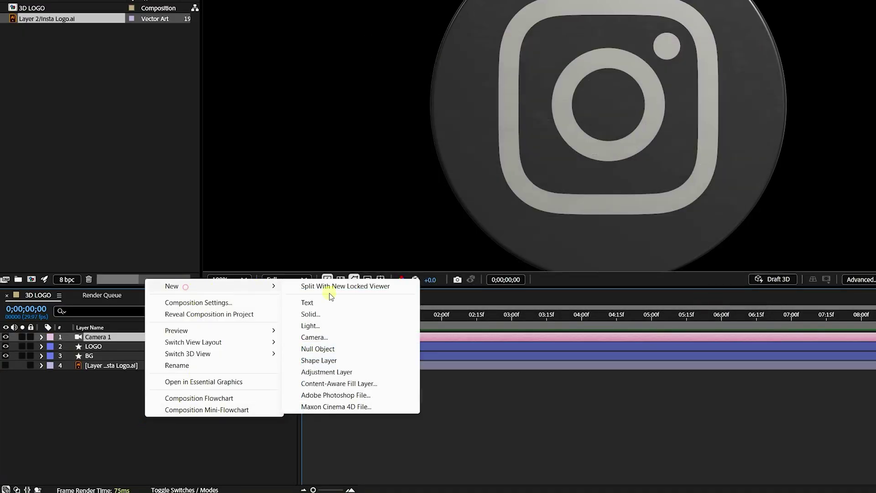
left_click(321, 350)
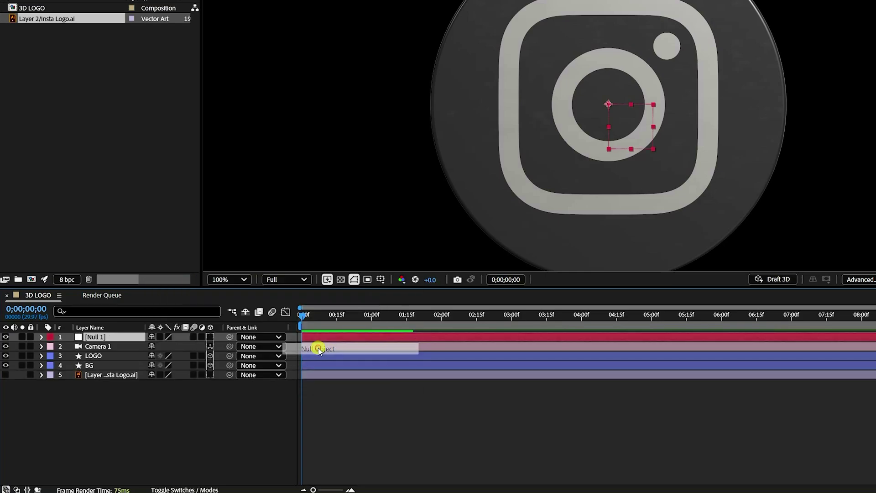
left_click(211, 337)
left_click(98, 348)
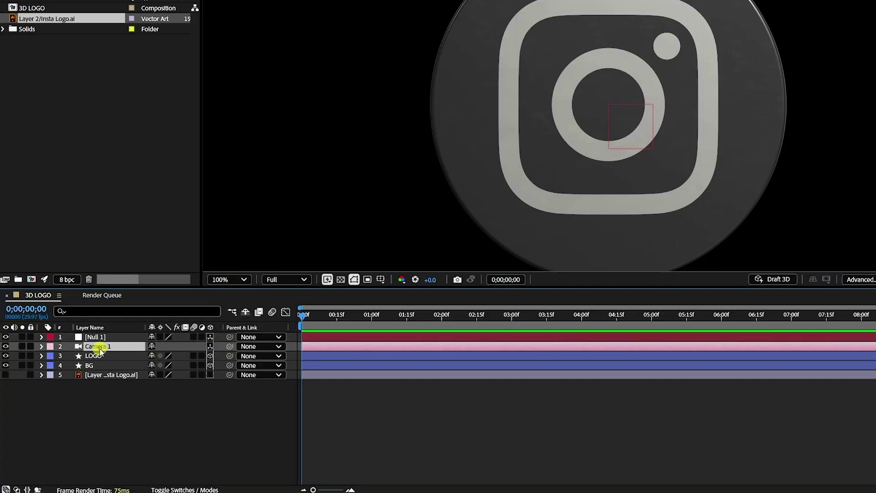
left_click_drag(229, 347, 104, 339)
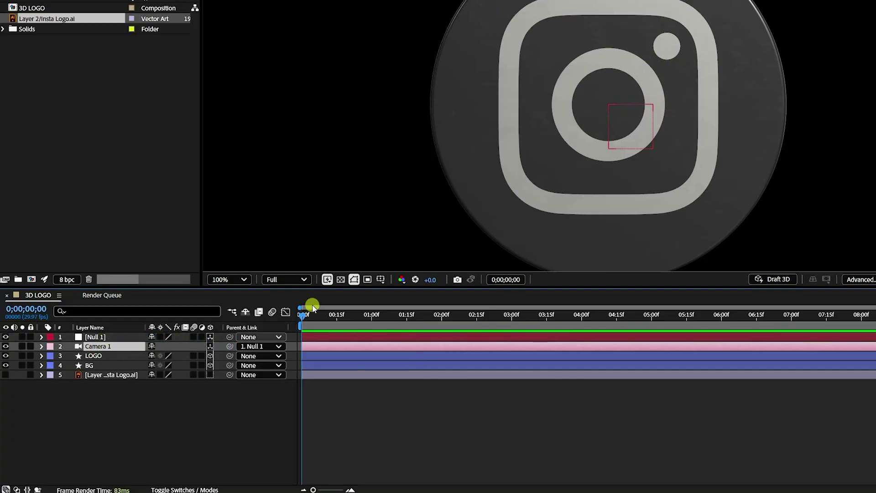
left_click_drag(313, 289, 308, 338)
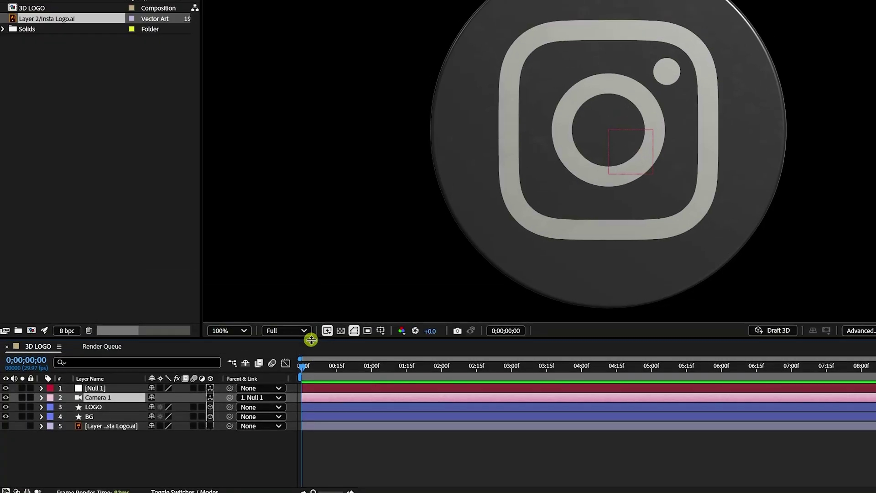
Step: Fit the whole composition in the viewer and select Null 1
left_click(243, 332)
left_click(244, 126)
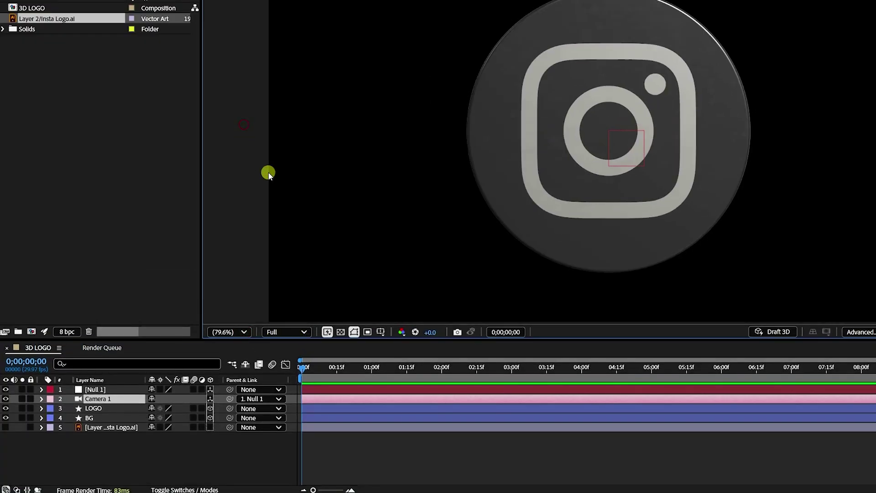
left_click(94, 390)
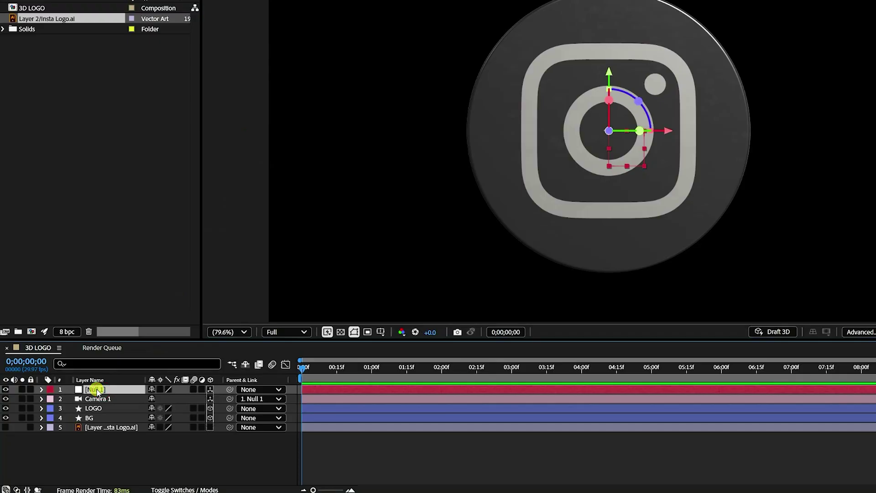
Step: Set Null 1's Y Rotation to -45° and keyframe it at 0 seconds
key("r")
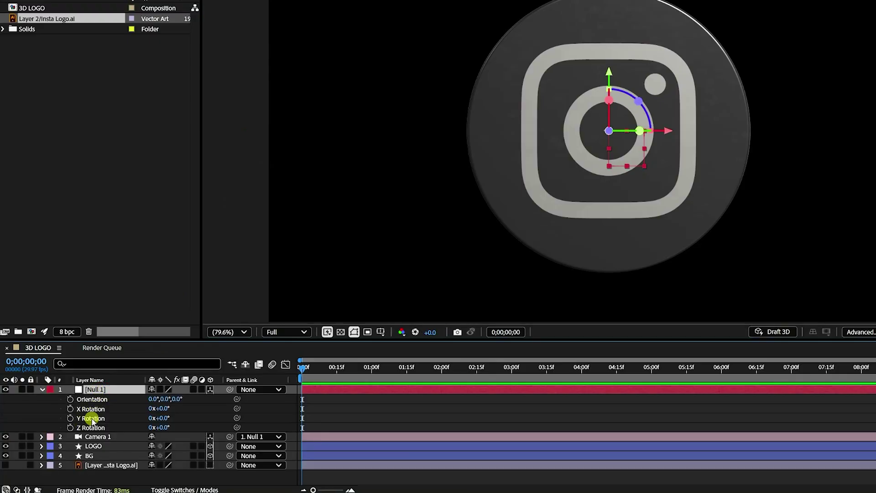
left_click_drag(163, 419, 196, 418)
scroll(470, 204, "up", 1)
scroll(448, 158, "up", 1)
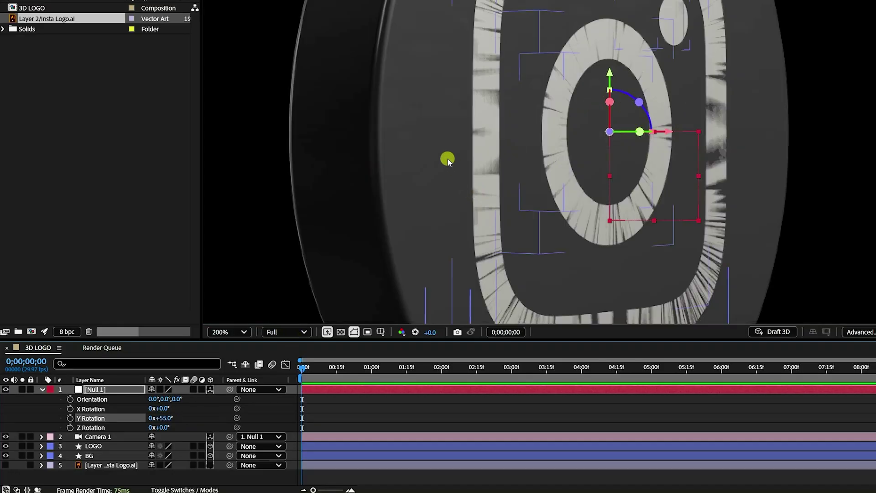
scroll(365, 122, "down", 1)
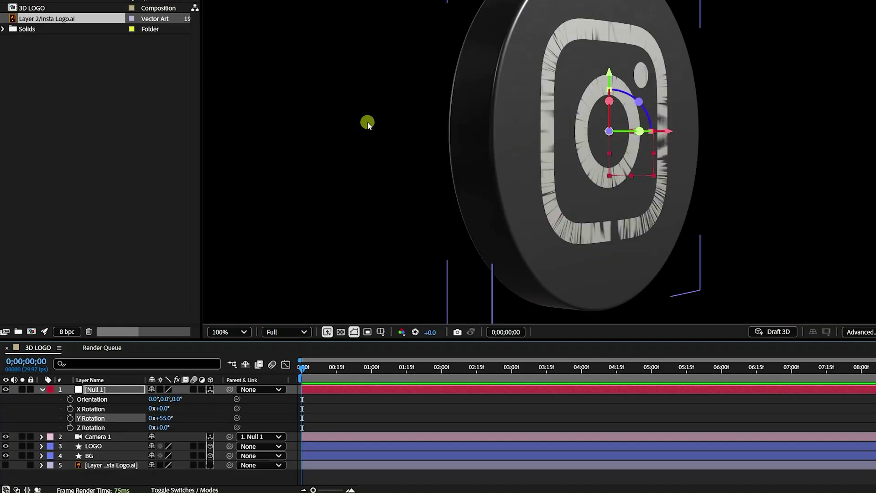
left_click(168, 418)
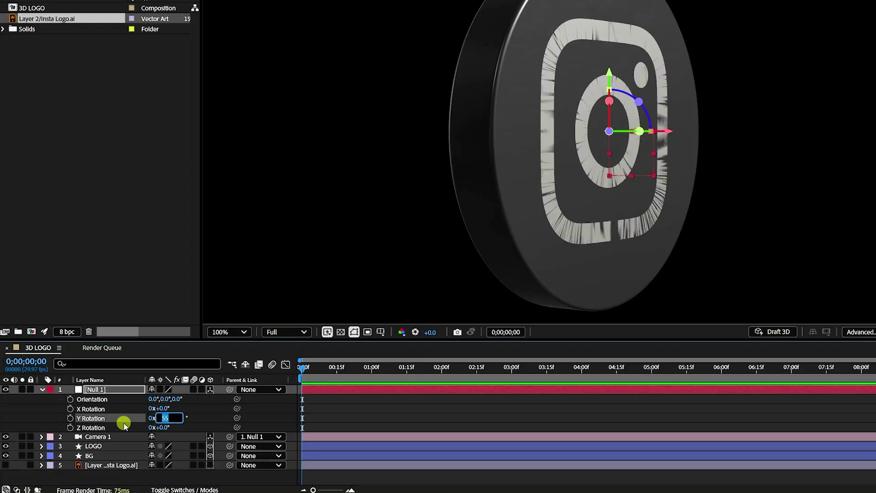
key("Return")
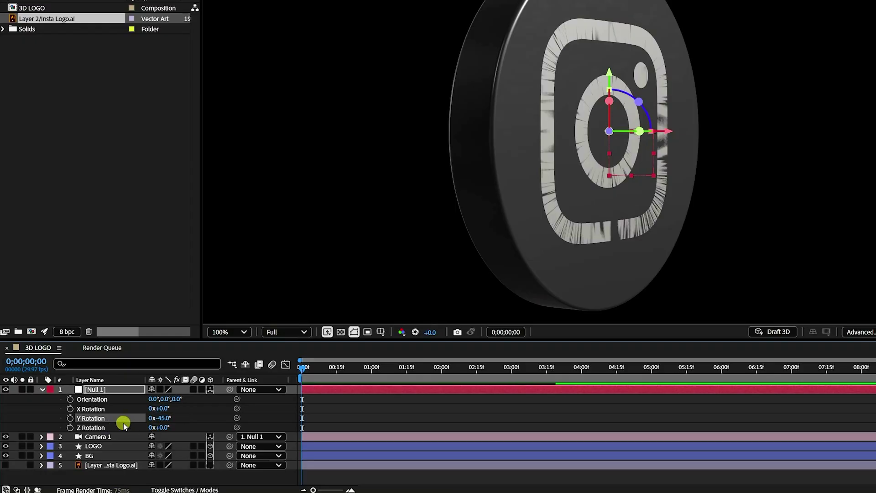
left_click(71, 418)
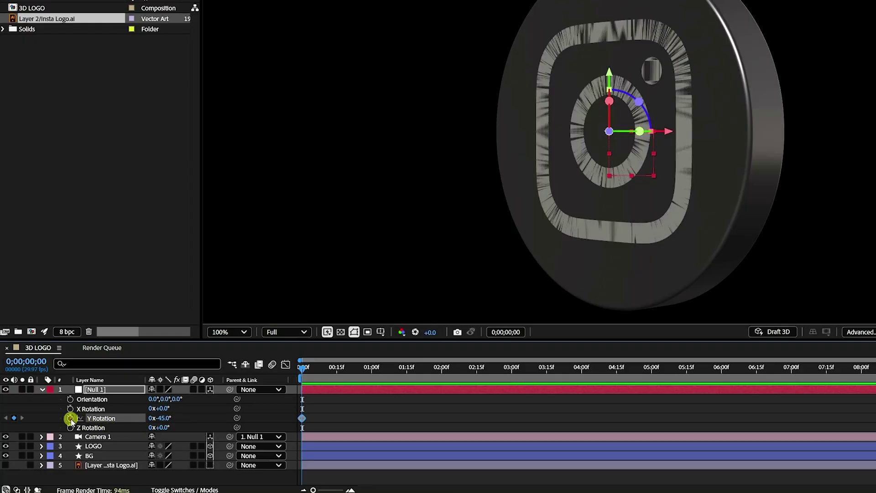
Step: Keyframe Y Rotation at +45° at 3 seconds and -45° at 6 seconds, then select all three
left_click(548, 370)
left_click_drag(518, 378, 511, 377)
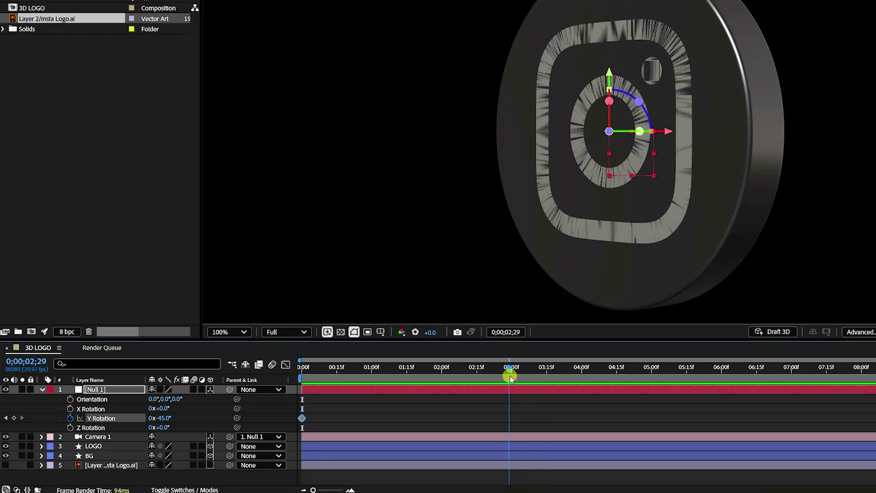
left_click(165, 418)
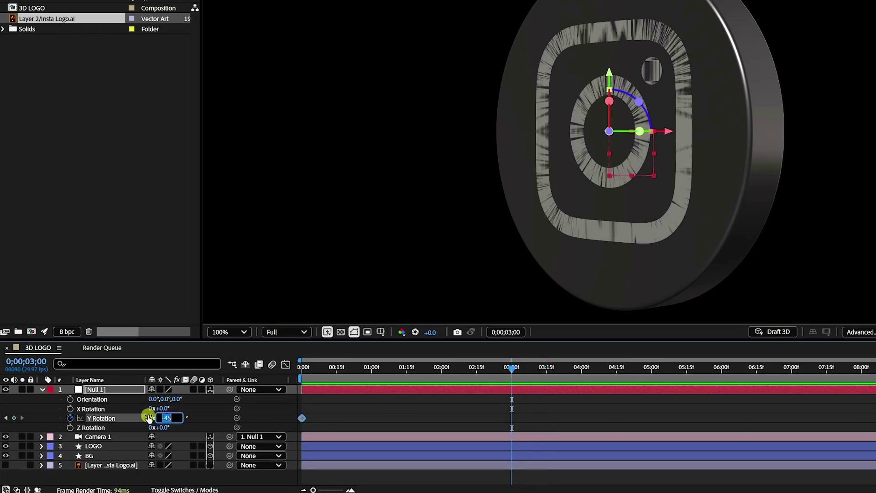
key("Return")
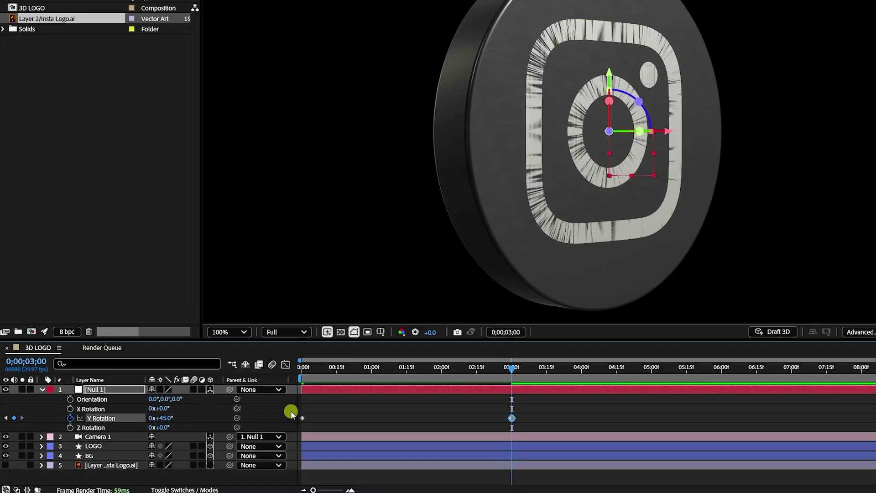
left_click(724, 369)
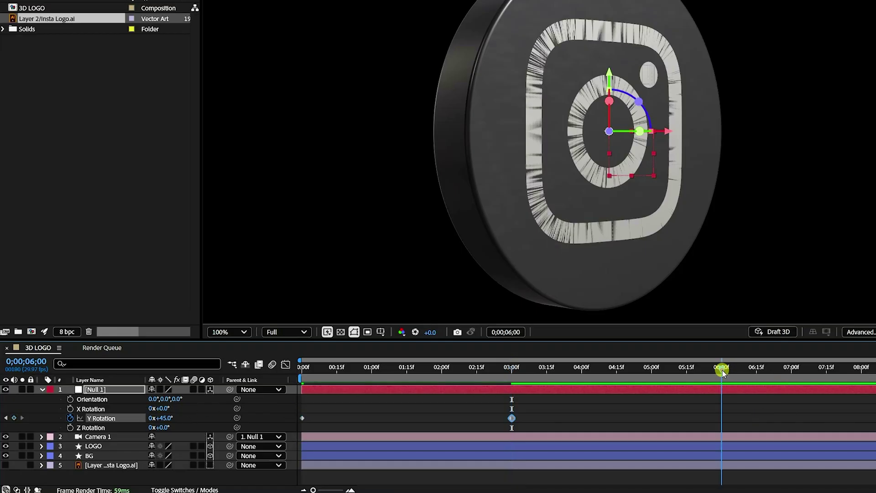
left_click(167, 418)
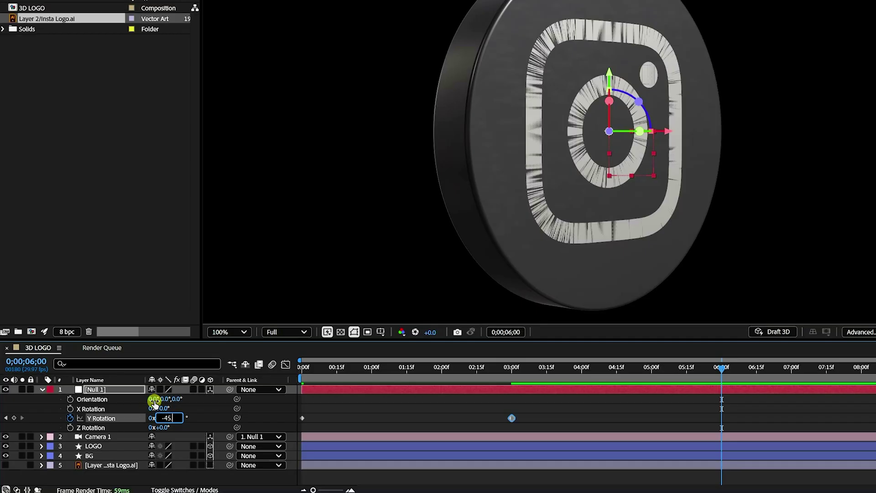
key("Return")
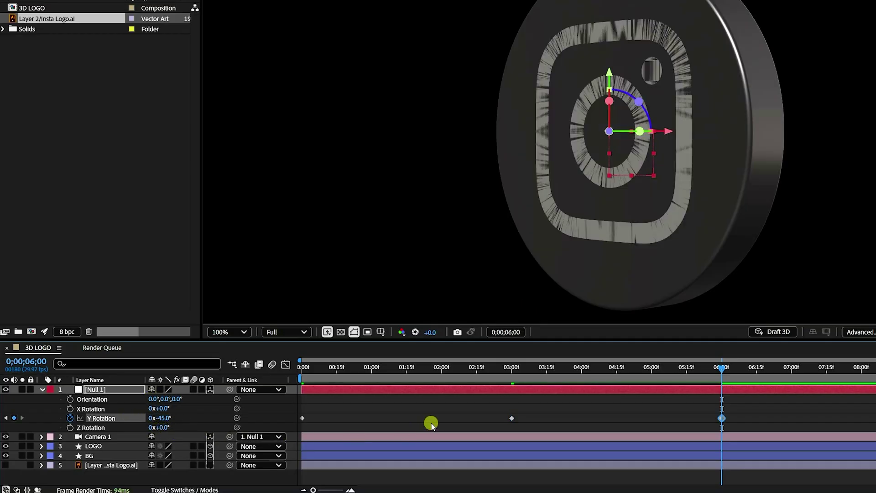
left_click_drag(748, 409, 296, 423)
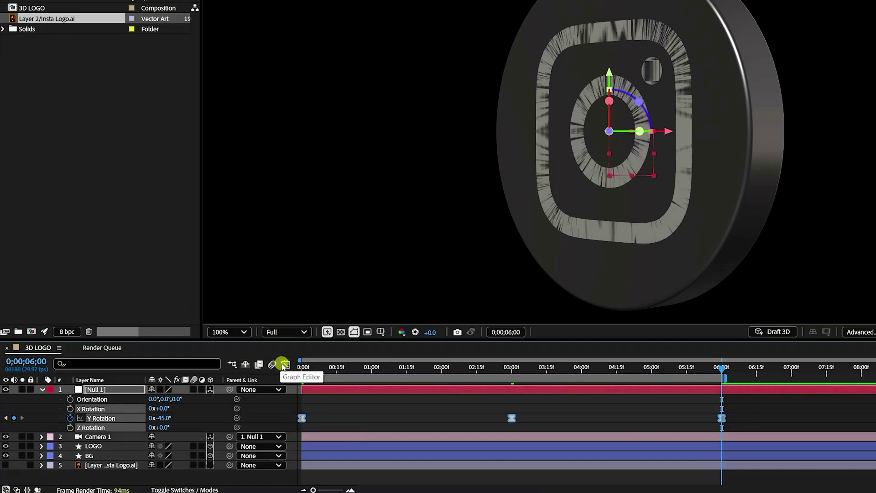
Step: Stretch the Y Rotation keyframes' ease influence to about 90% in the speed graph
left_click(285, 365)
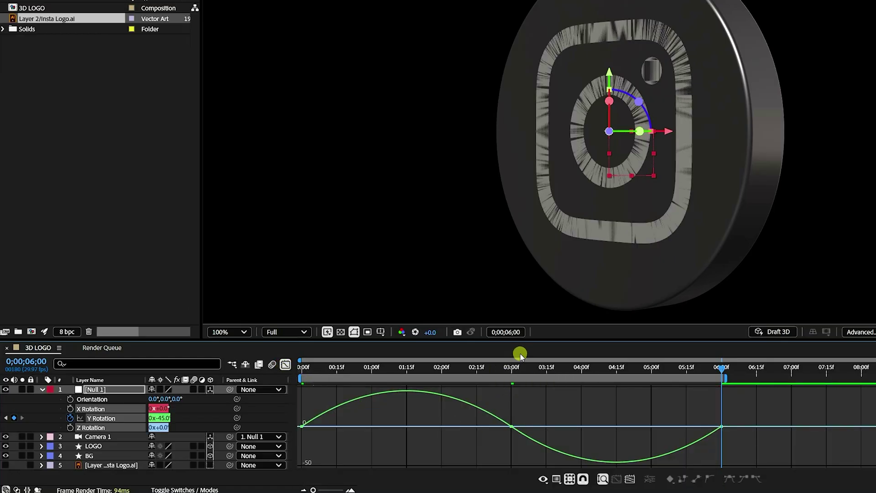
left_click_drag(549, 341, 551, 302)
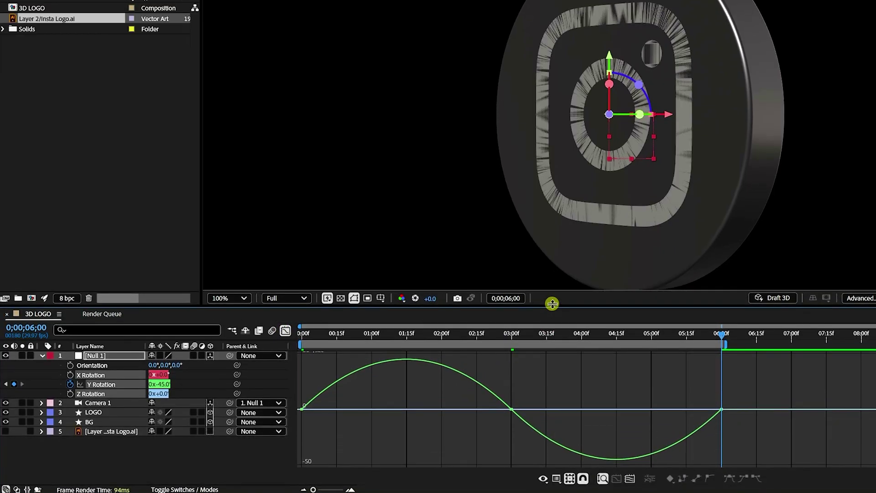
left_click_drag(753, 392, 294, 429)
left_click_drag(746, 392, 302, 427)
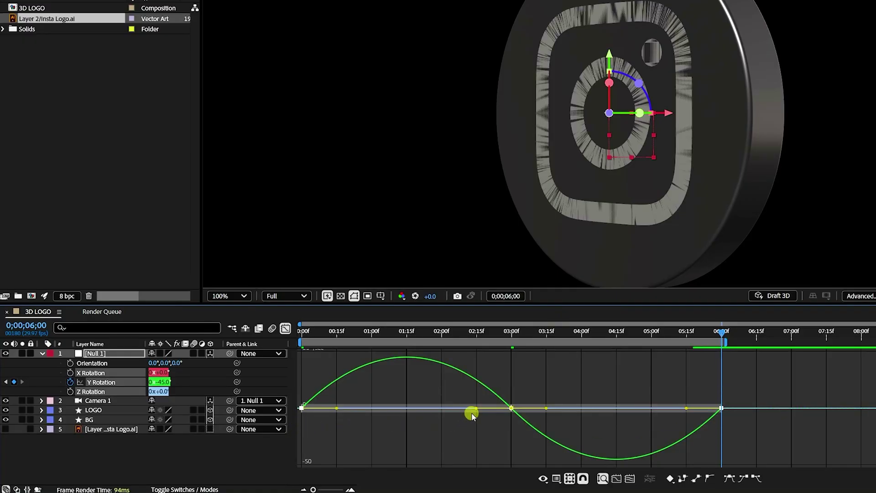
left_click_drag(475, 410, 418, 409)
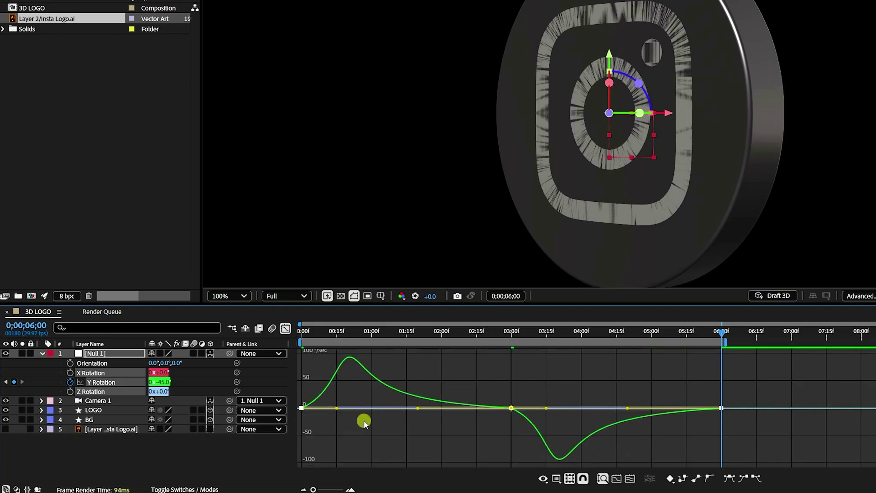
left_click_drag(335, 409, 396, 419)
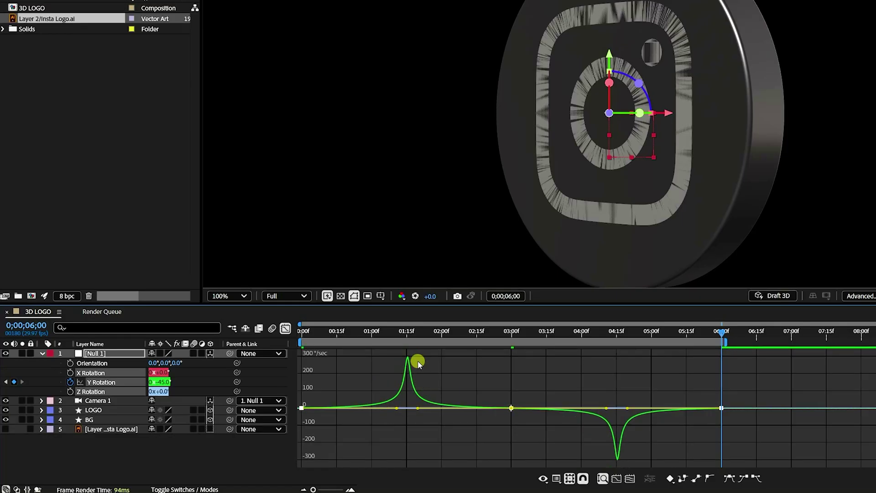
left_click(286, 329)
Step: Preview the Y Rotation swing from the start of the timeline
key("Home")
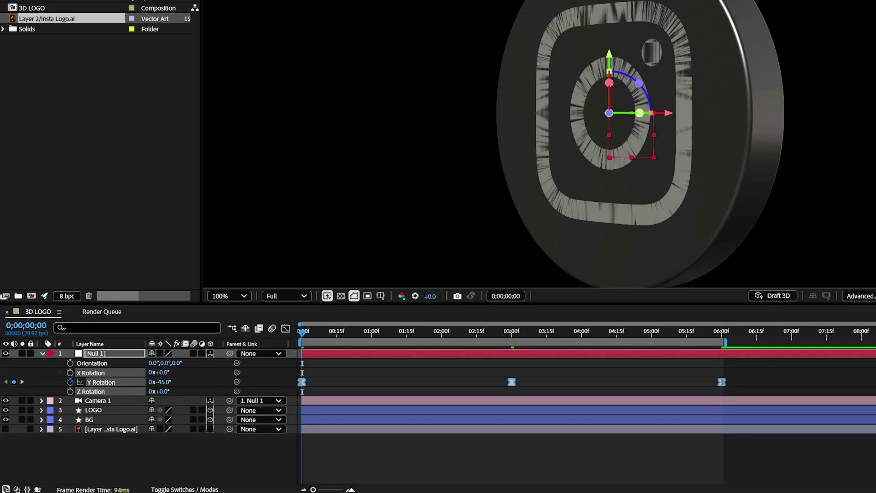
key("space")
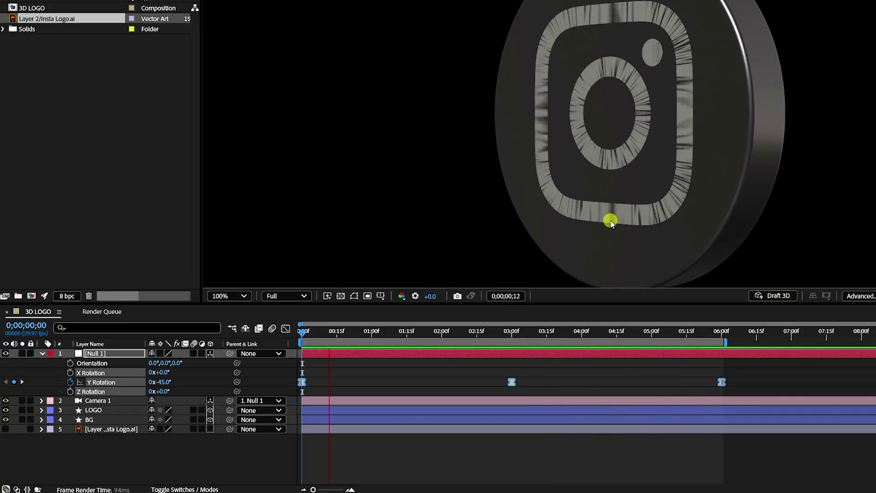
key("space")
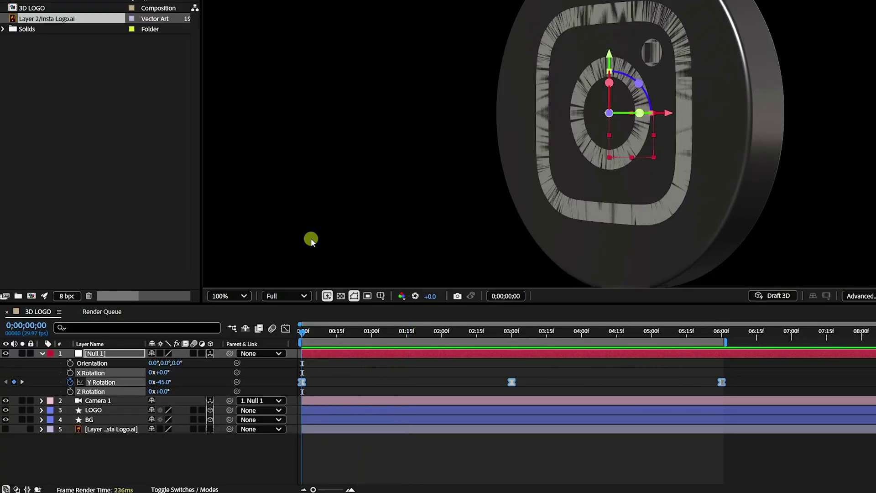
Step: Collapse Null 1 and expand the LOGO layer's properties
left_click(32, 354)
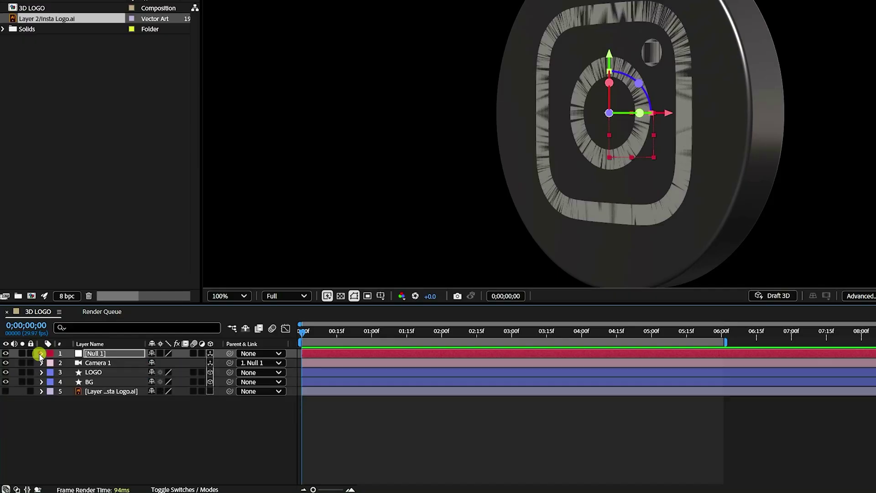
left_click(94, 372)
left_click(41, 372)
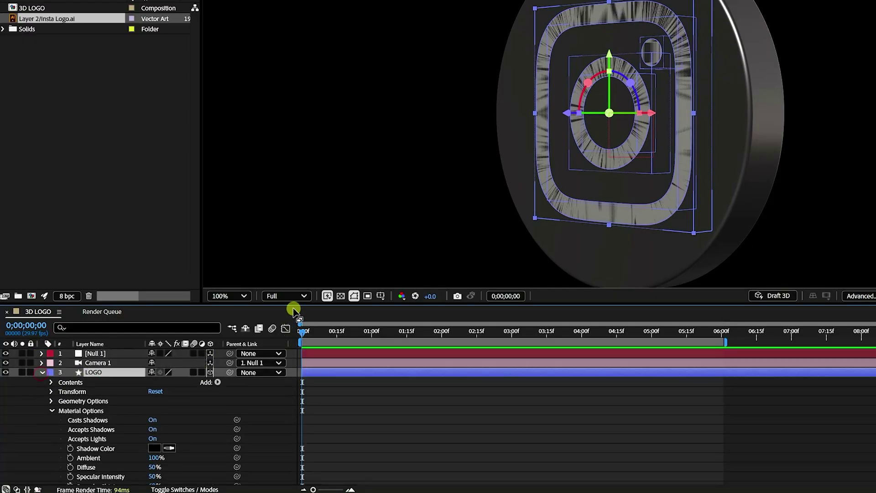
left_click_drag(295, 306, 118, 389)
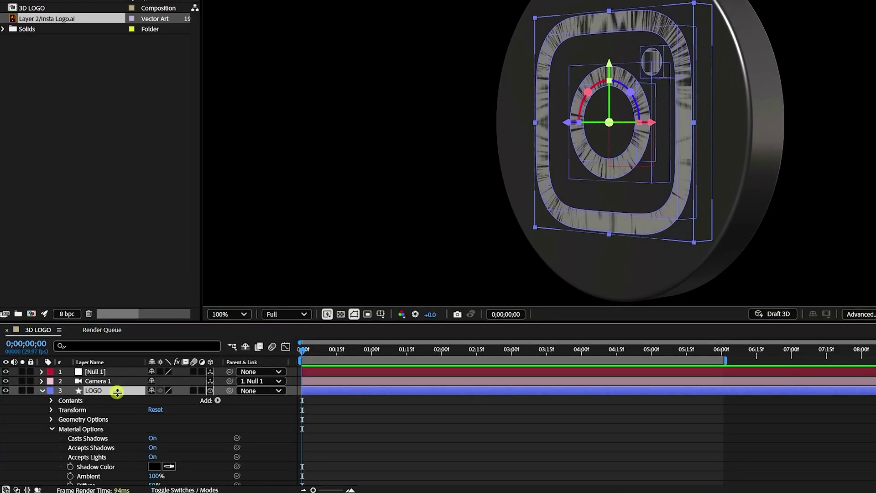
left_click(52, 429)
Step: Set LOGO's Position Z to -40 and keyframe it at 0 seconds
left_click(41, 390)
left_click(94, 391)
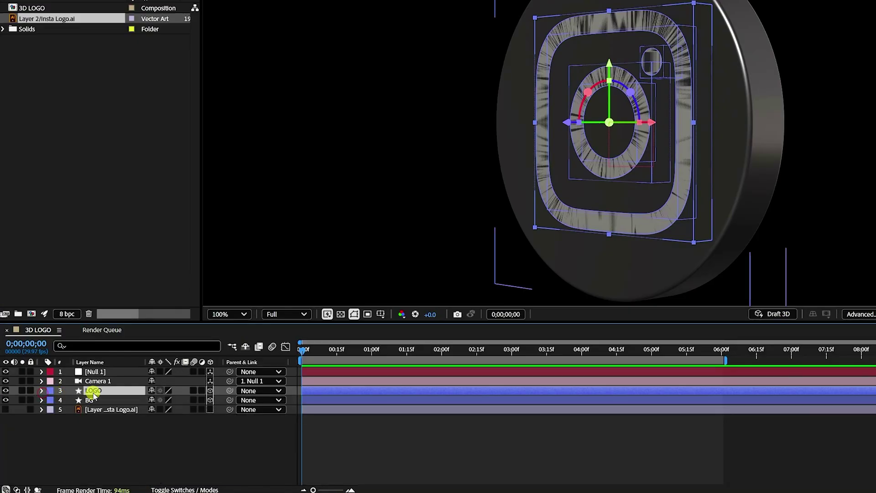
key("p")
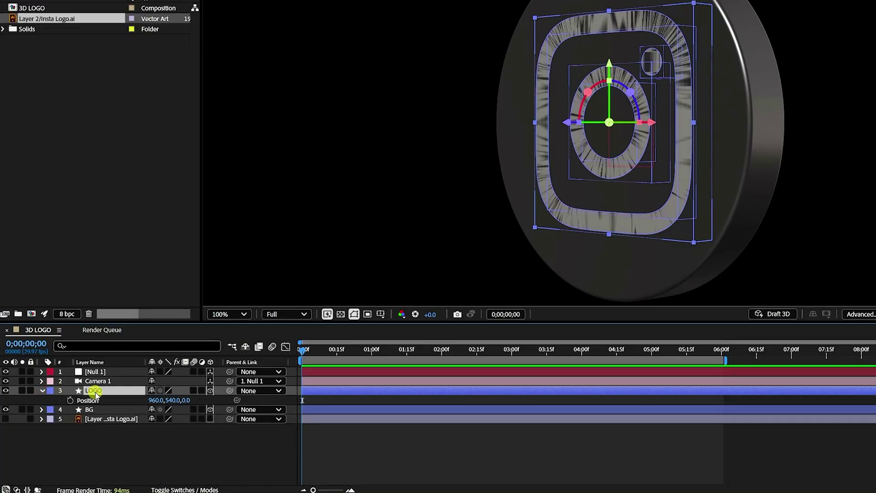
left_click(185, 401)
type("-4")
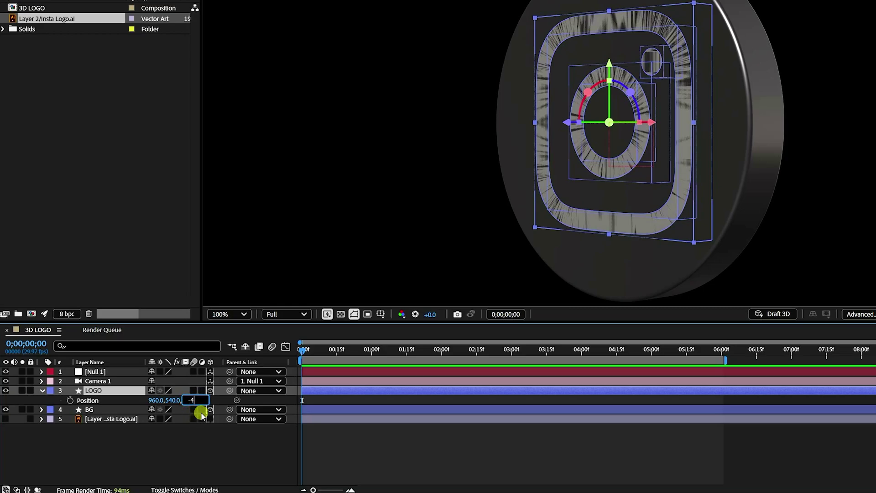
type("0")
key("Return")
scroll(551, 214, "up", 1)
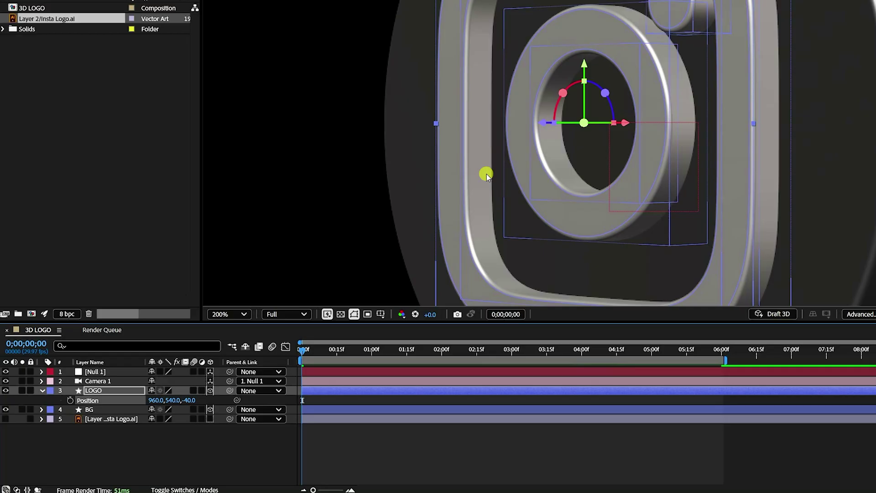
scroll(487, 175, "down", 2)
left_click(176, 440)
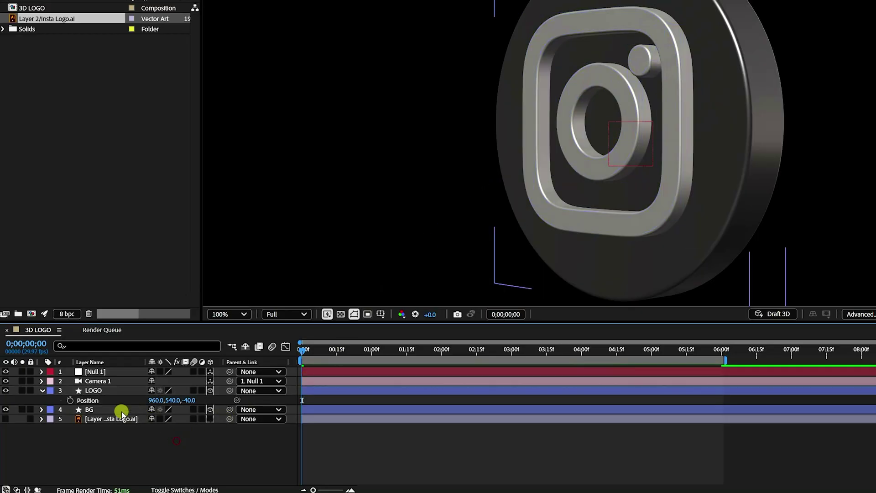
left_click(70, 401)
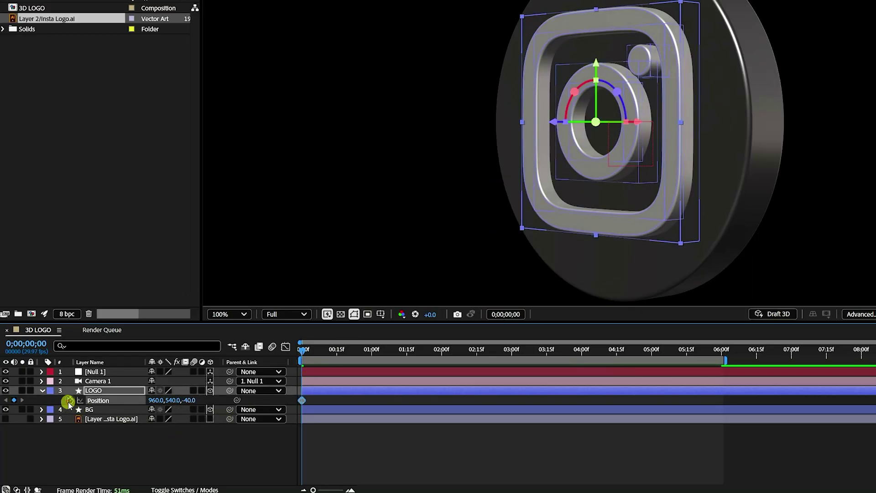
Step: Keyframe LOGO's Z position at -400 at 3 seconds and -40 at 6 seconds
left_click(512, 350)
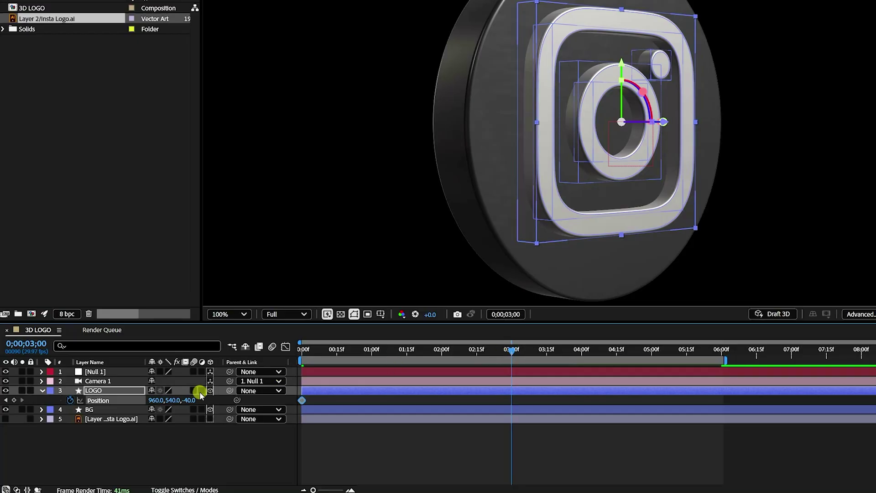
left_click_drag(190, 403, 157, 397)
left_click(195, 399)
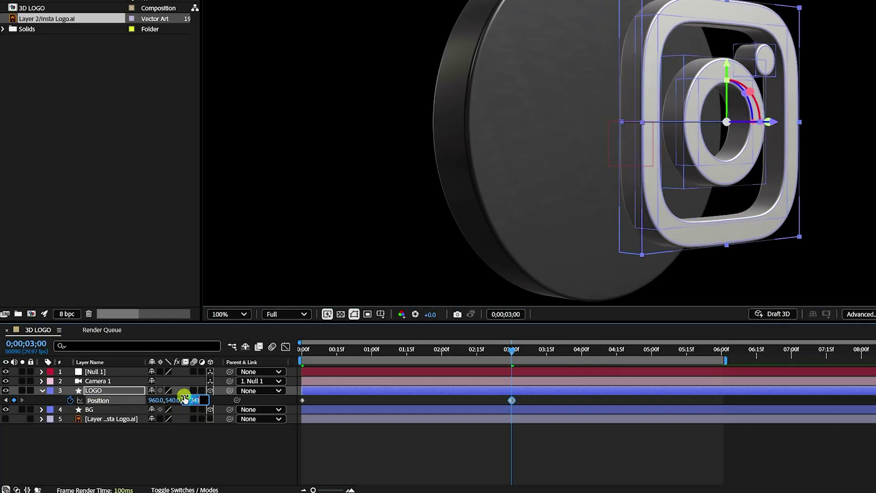
type("-400")
key("Return")
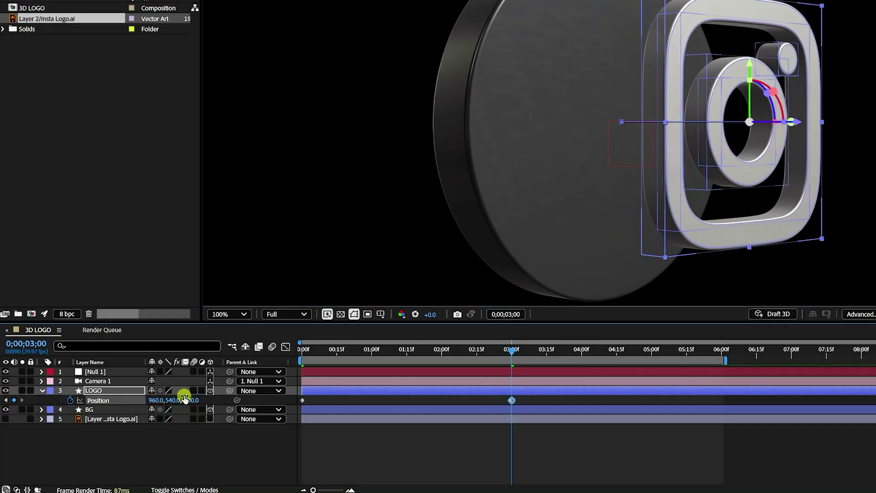
left_click(721, 350)
left_click(194, 400)
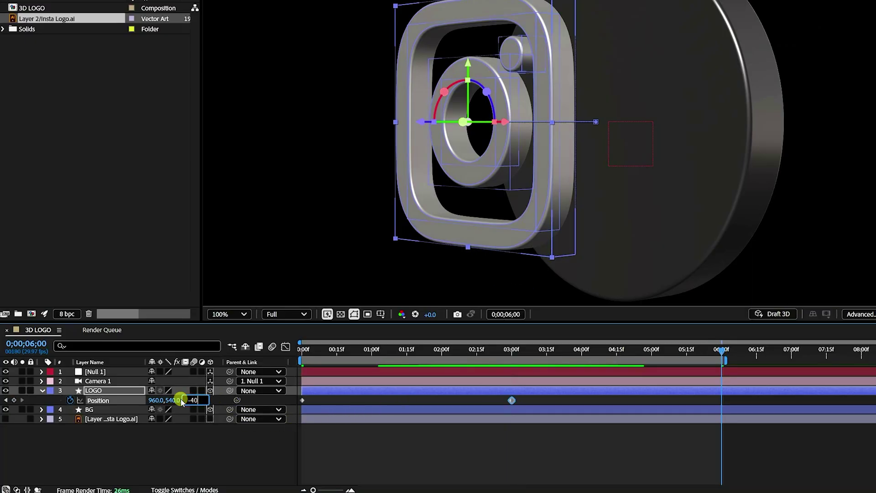
type("-40")
key("Return")
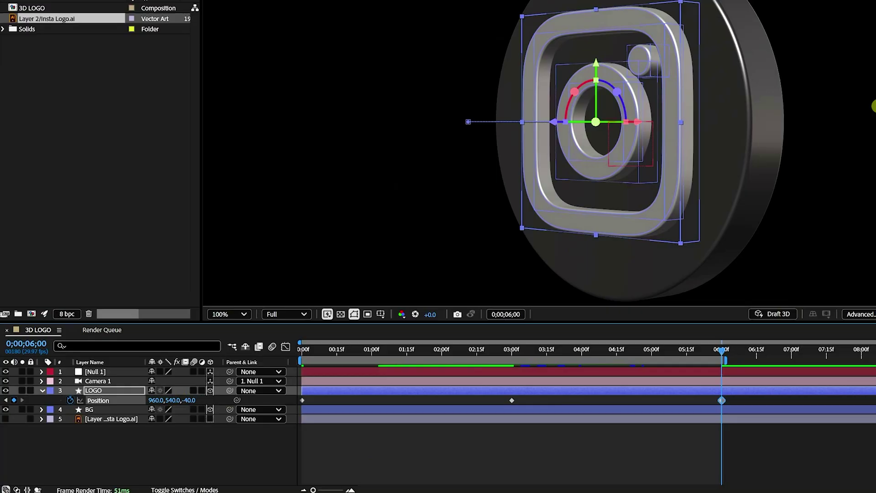
Step: Preview the position animation from the start
key("Home")
key("space")
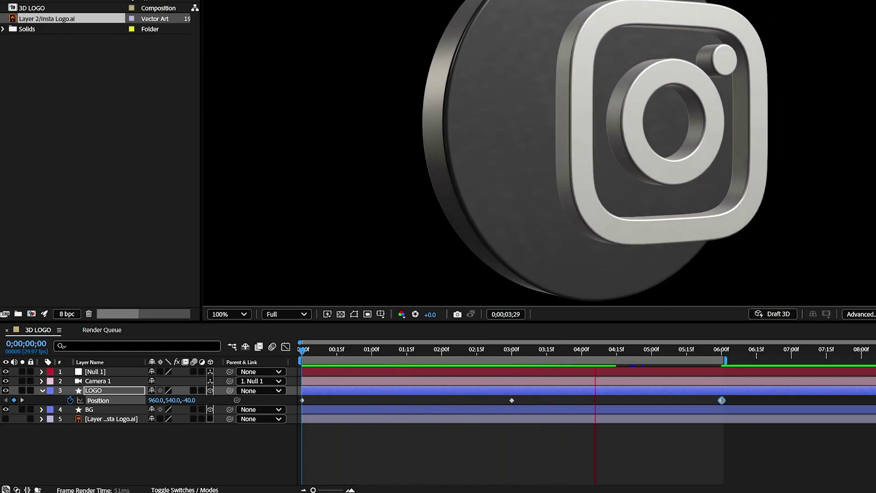
key("space")
key("Home")
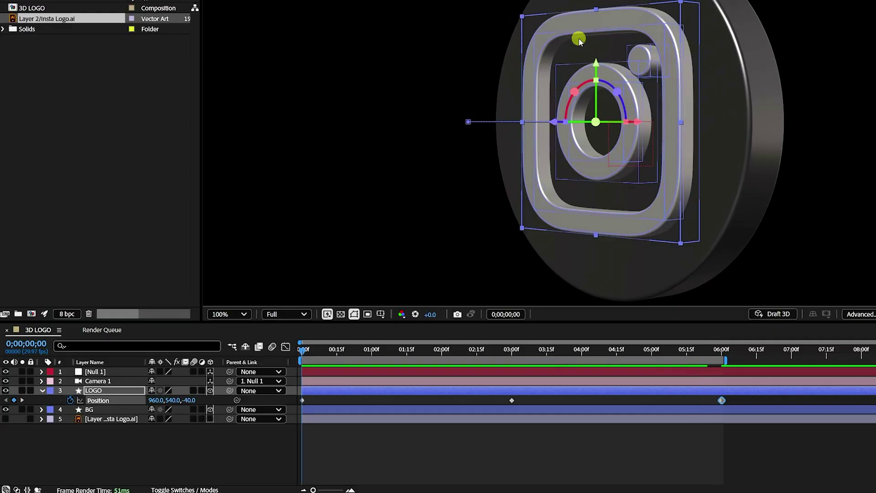
Step: Set LOGO's Z Rotation to 0 and keyframe it at 0 seconds
left_click(95, 391)
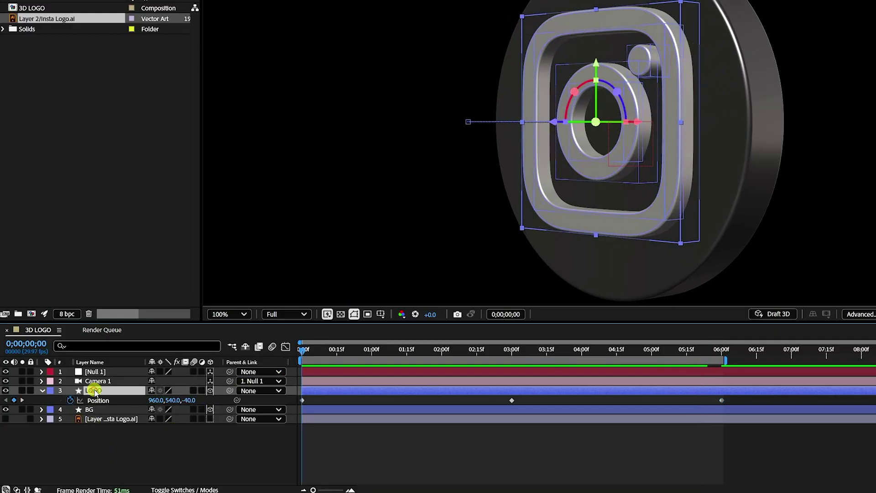
key("r")
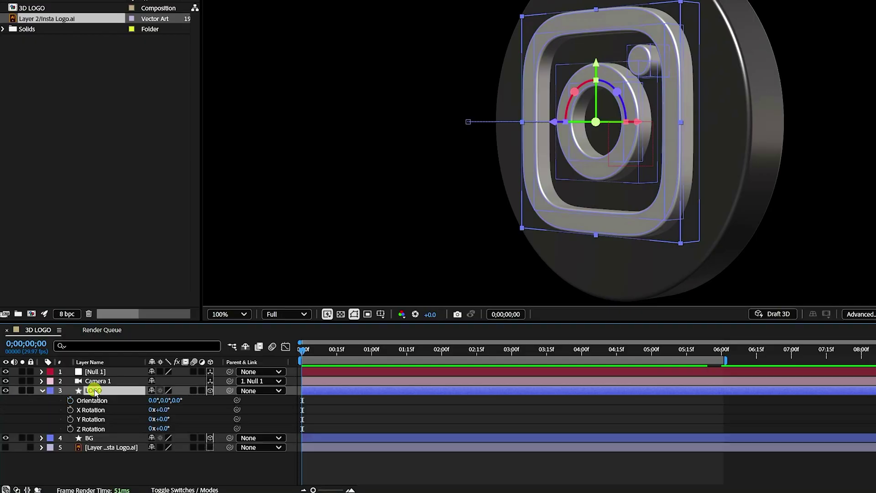
mouse_move(165, 431)
left_mouse_down()
mouse_move(201, 420)
mouse_move(149, 423)
mouse_move(202, 426)
mouse_move(182, 429)
left_mouse_up()
left_click(165, 428)
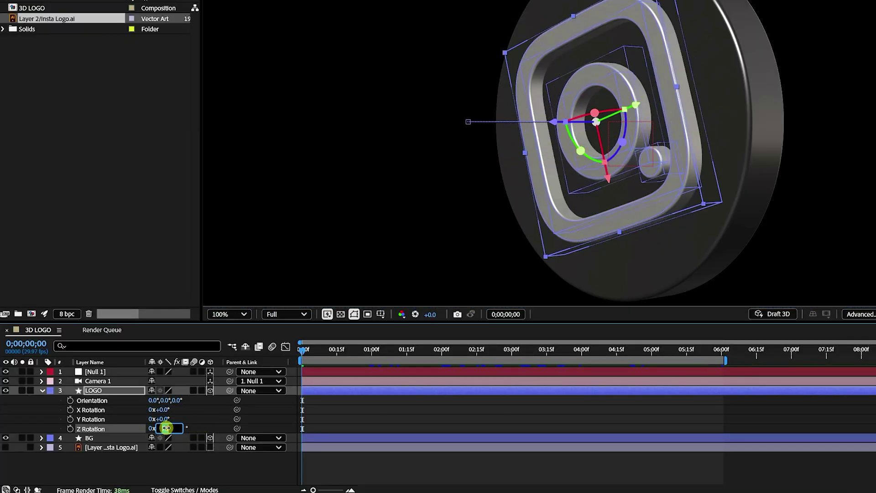
type("0")
key("Return")
left_click(69, 428)
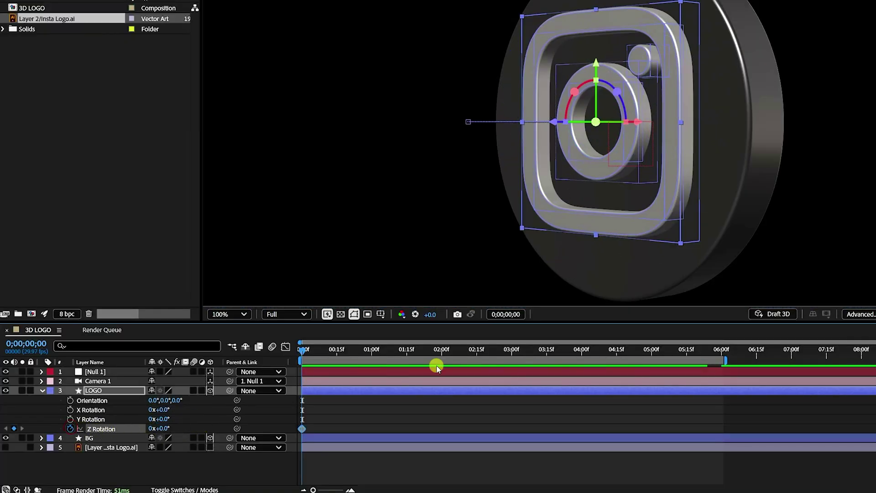
Step: Keyframe Z Rotation at -1x at 3 seconds and back to 0x at 6 seconds
left_click(512, 350)
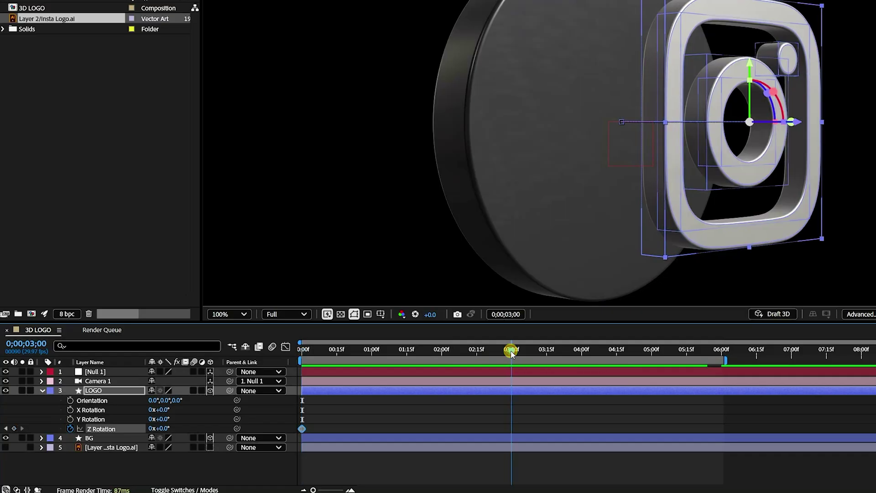
left_click(148, 429)
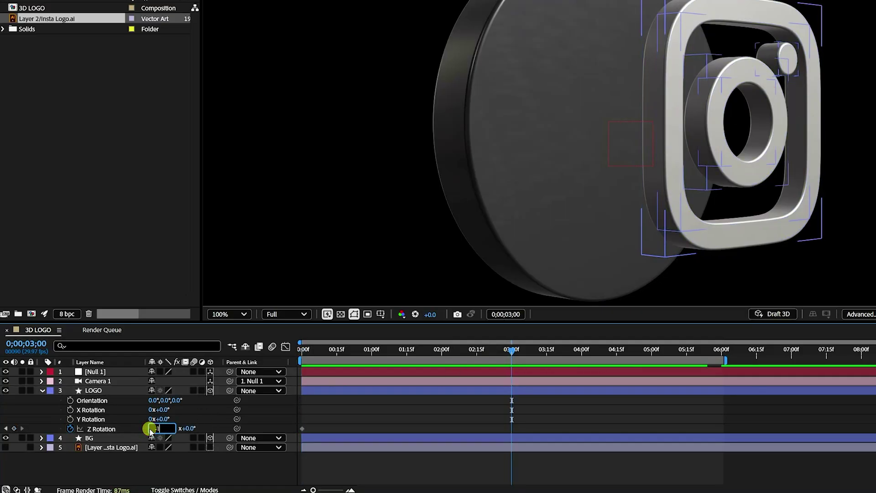
type("-1")
key("Return")
left_click(721, 351)
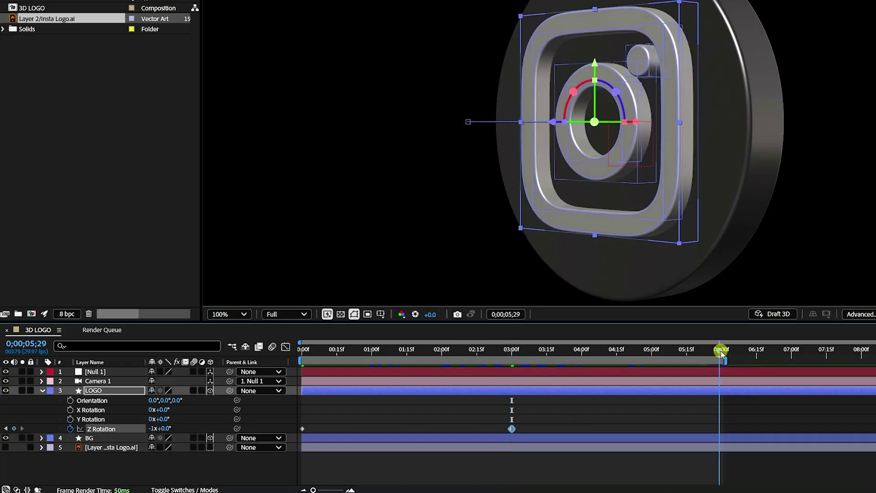
left_click_drag(153, 429, 153, 429)
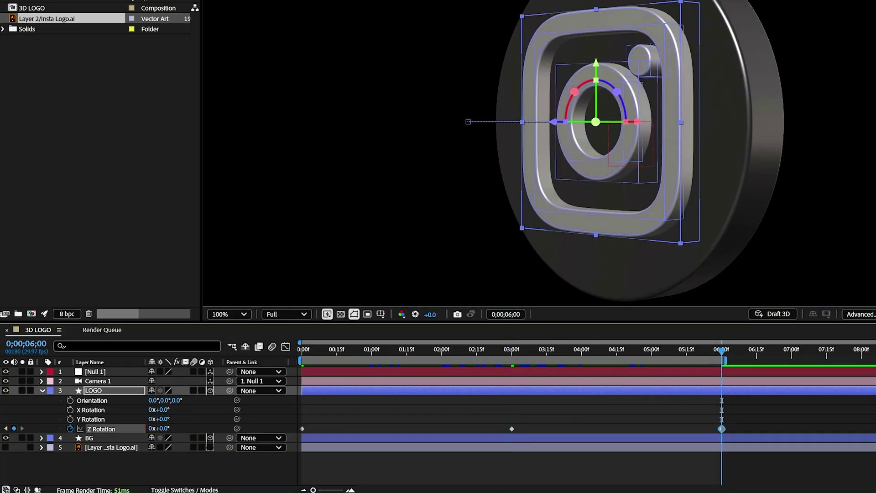
Step: Preview the spin and position animation, then return to the start
key("space")
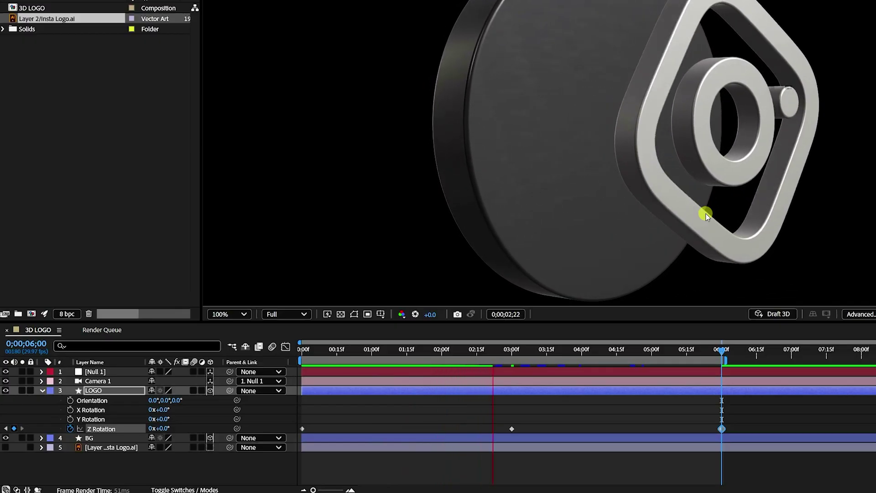
key("space")
key("Home")
Step: Apply Easy Ease to all six Position and Z Rotation keyframes on LOGO
left_click(99, 392)
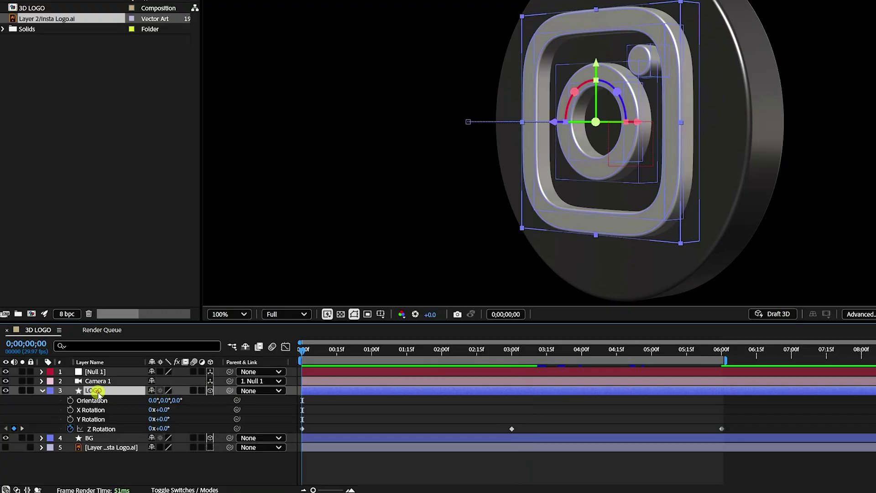
key("u")
left_click_drag(756, 445, 297, 392)
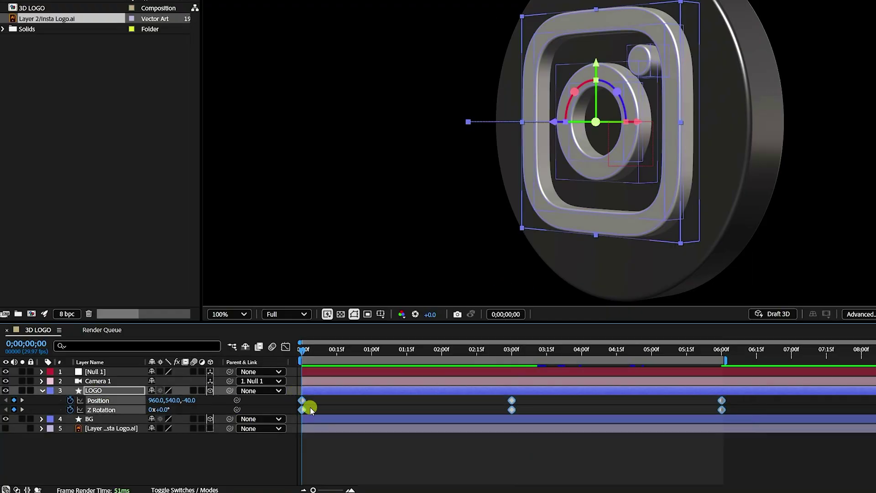
key("F9")
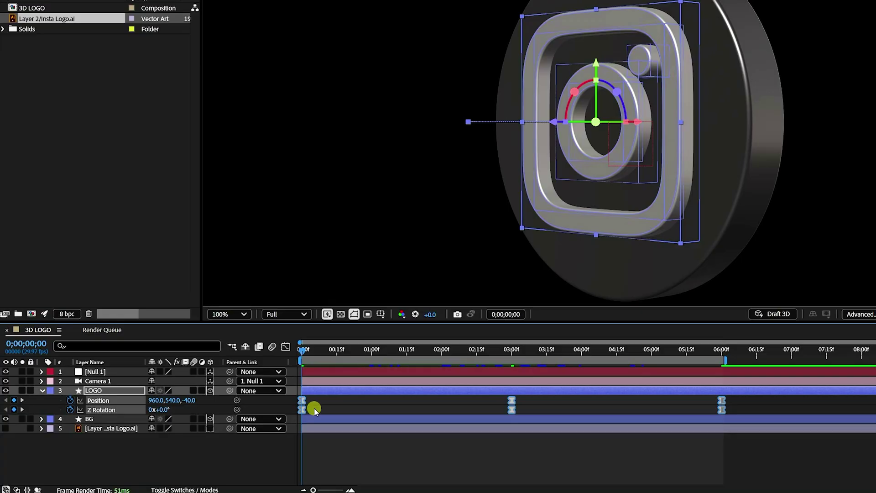
Step: Stretch the keyframes' ease influence to about 90% in the speed graph, then preview
left_click(284, 347)
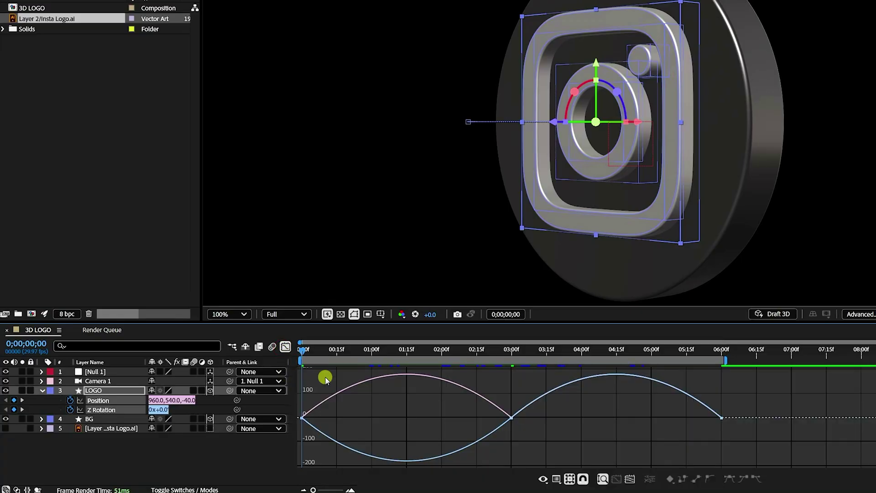
left_click_drag(763, 408, 290, 426)
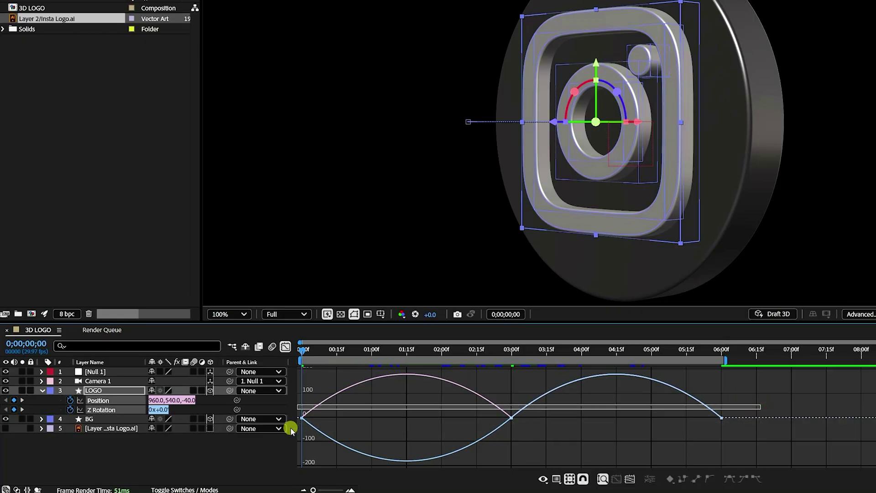
left_click_drag(756, 401, 297, 434)
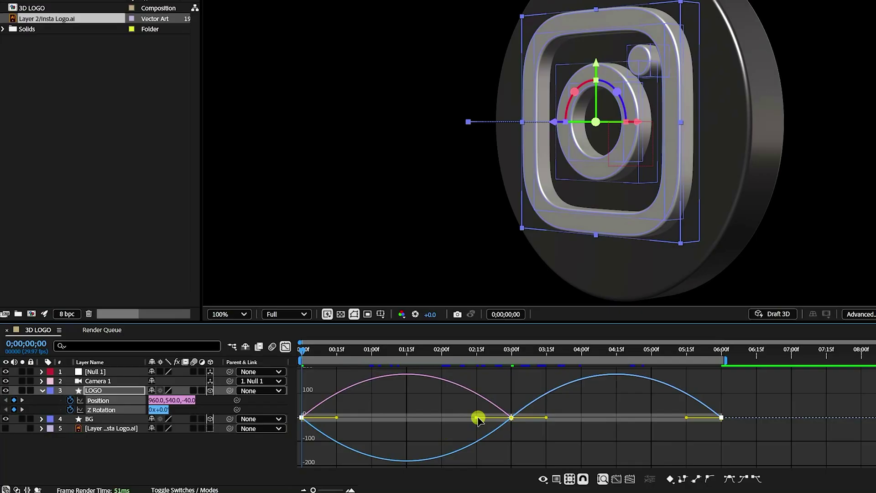
left_click_drag(465, 419, 416, 419)
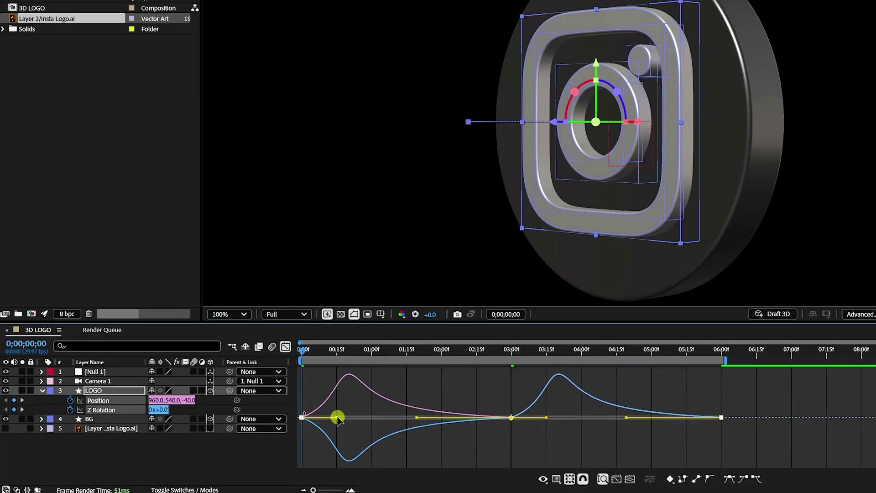
left_click_drag(342, 419, 398, 419)
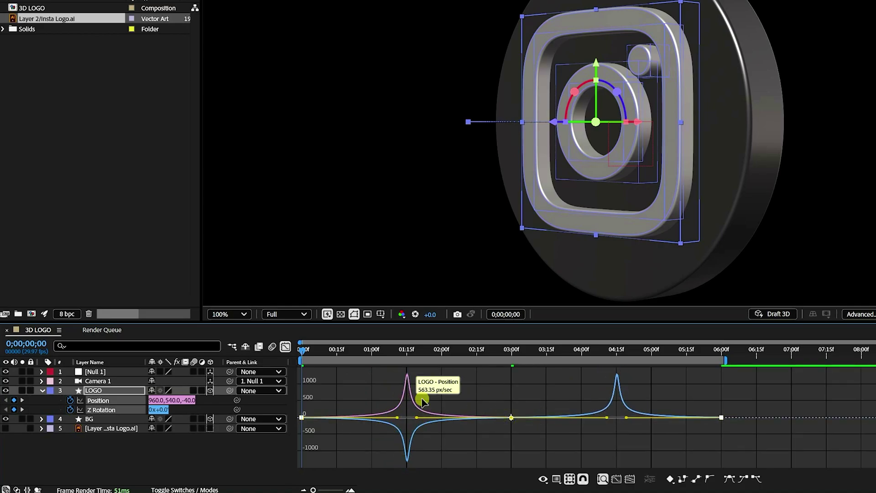
left_click(287, 348)
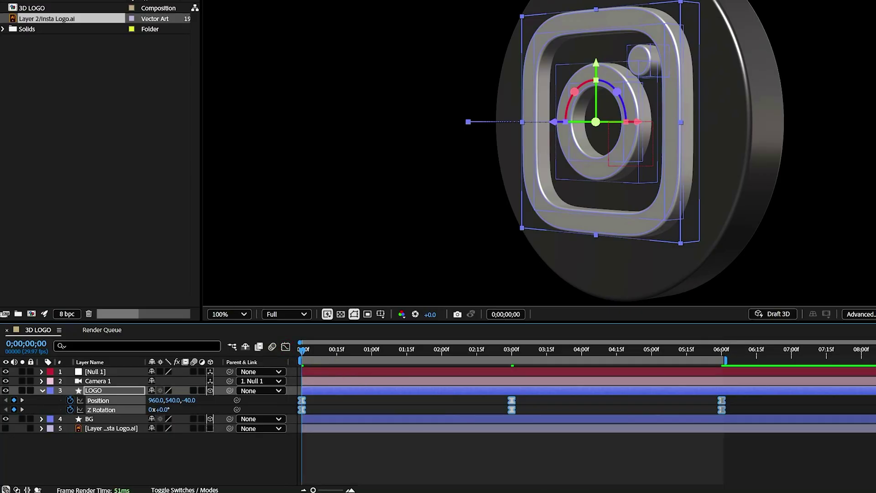
key("space")
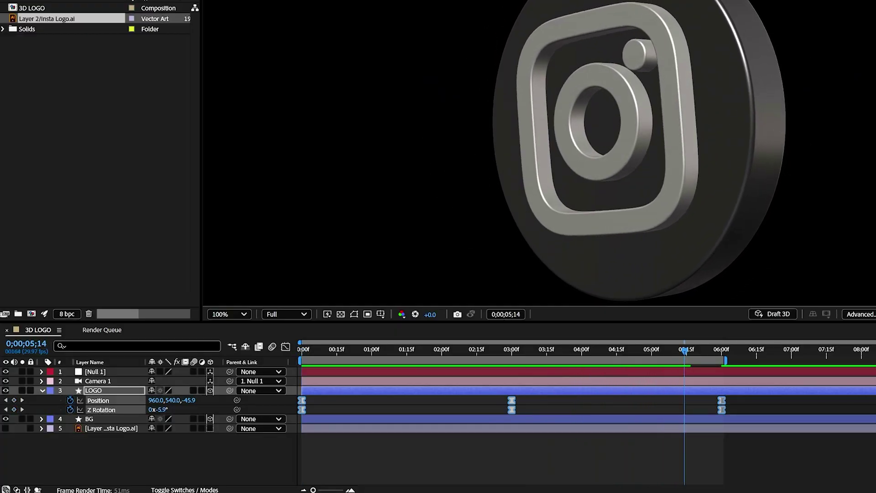
Step: Import BG 1 copy.png and place it at the top of the 3D LOGO timeline
left_click(158, 450)
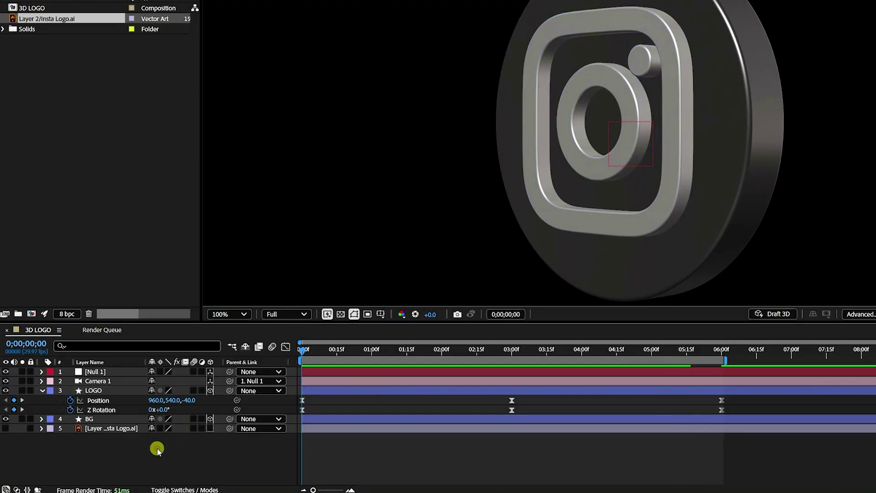
right_click(63, 165)
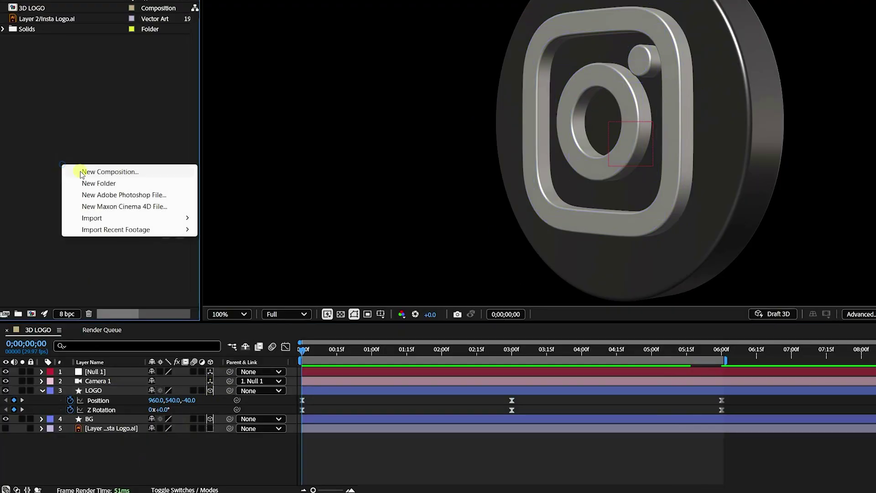
mouse_move(93, 220)
left_click(230, 220)
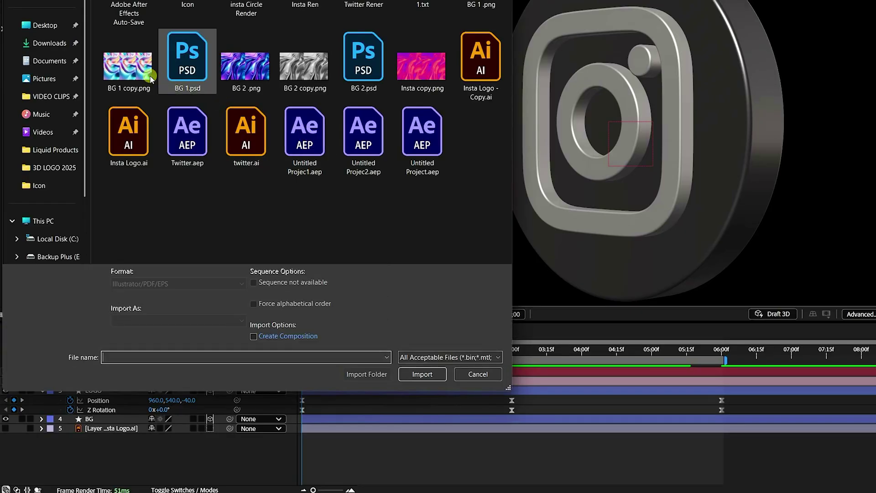
left_click(151, 78)
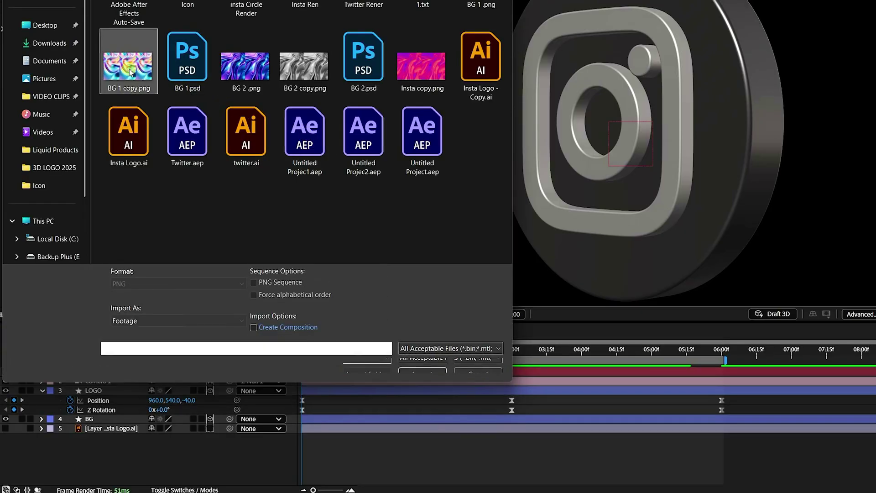
left_click(420, 372)
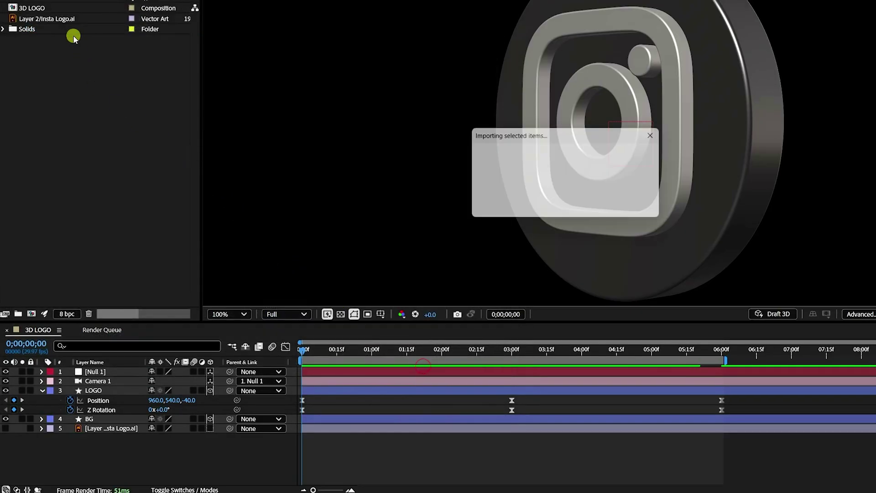
left_click_drag(51, 21, 127, 373)
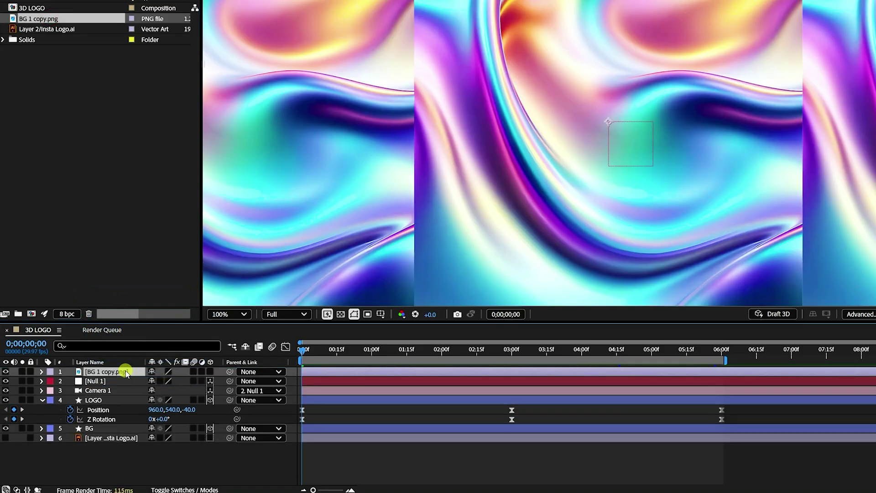
Step: Create a new Environment-type light, Environment Light 1
right_click(112, 454)
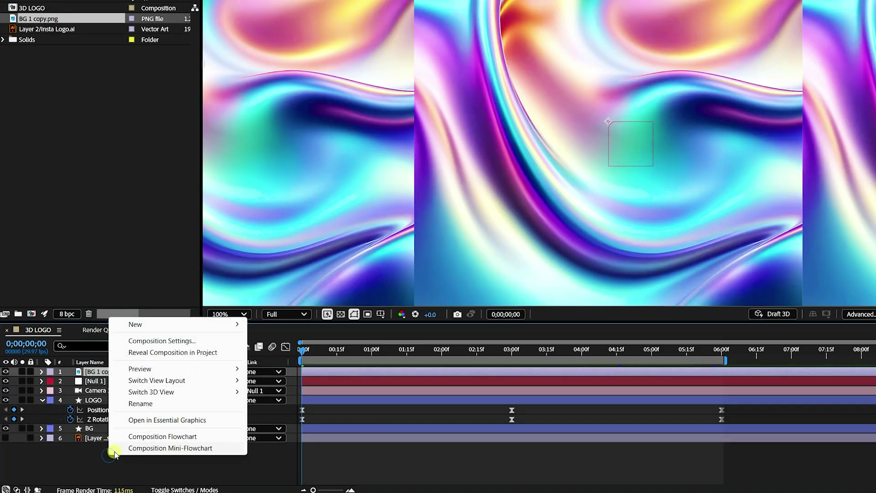
left_click(137, 325)
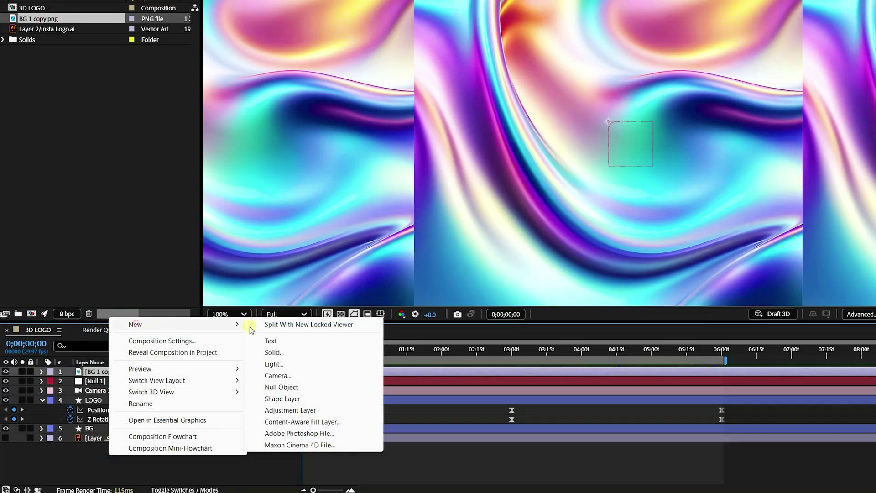
left_click(272, 365)
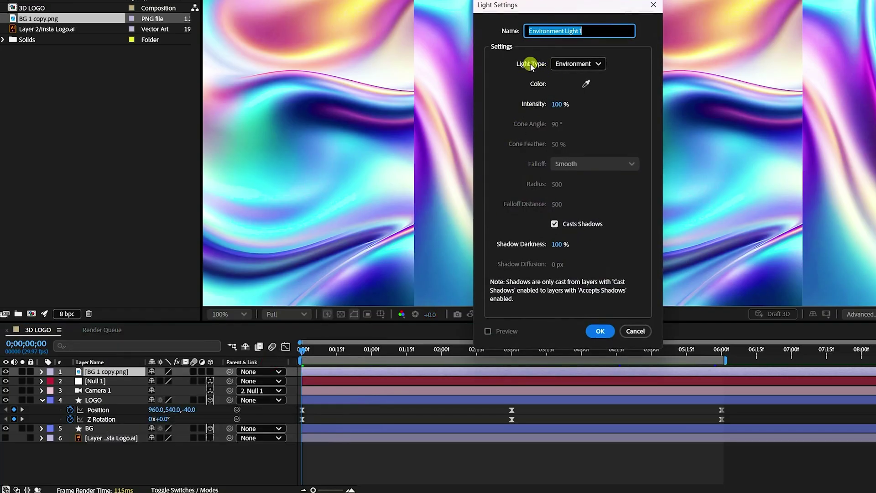
left_click(561, 64)
left_click(576, 136)
left_click(613, 337)
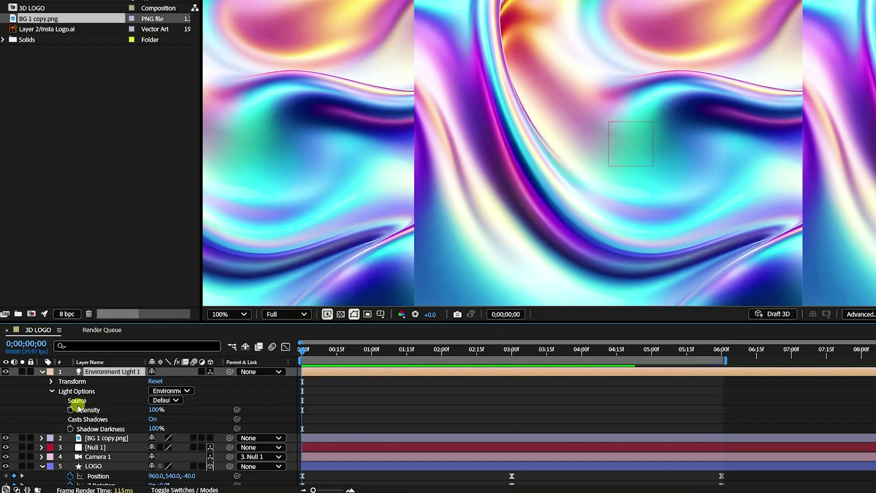
Step: Set the light's Source to BG 1 copy.png and Intensity to 175%
left_click(176, 400)
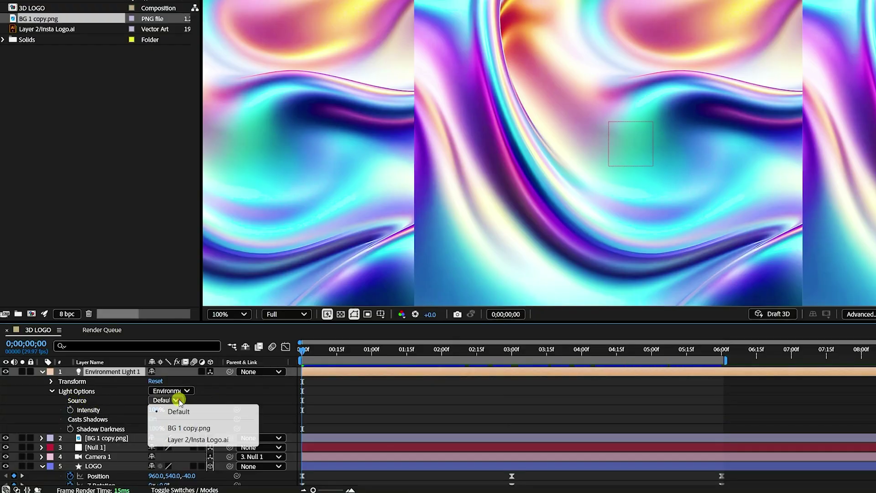
left_click(182, 429)
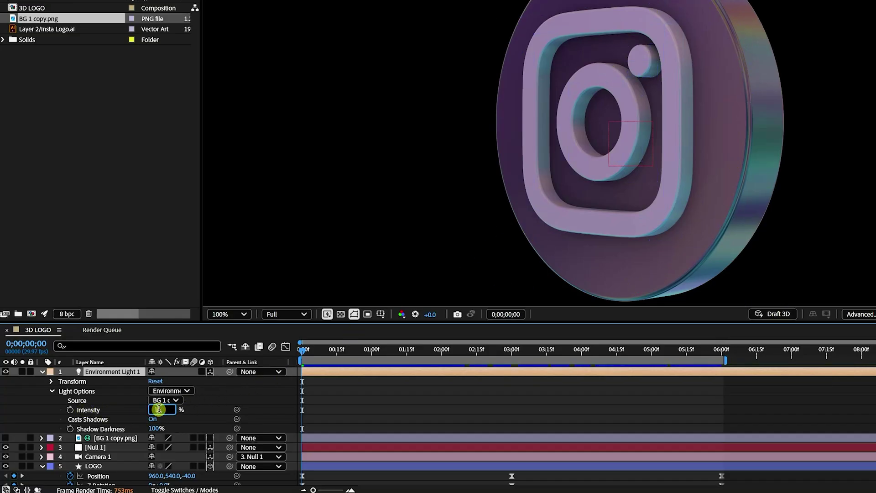
key("Return")
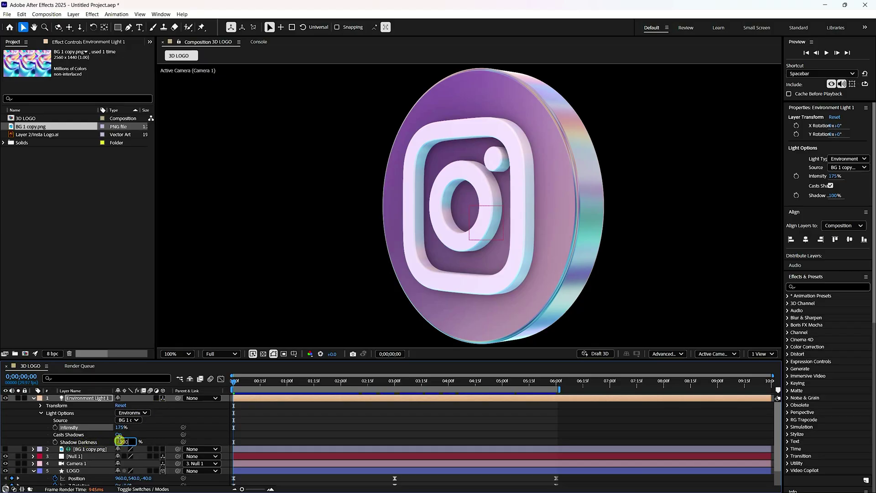
Step: Set the environment light's Shadow Darkness to 200% and collapse the light
left_click(120, 441)
type("200")
key("Return")
left_click(33, 398)
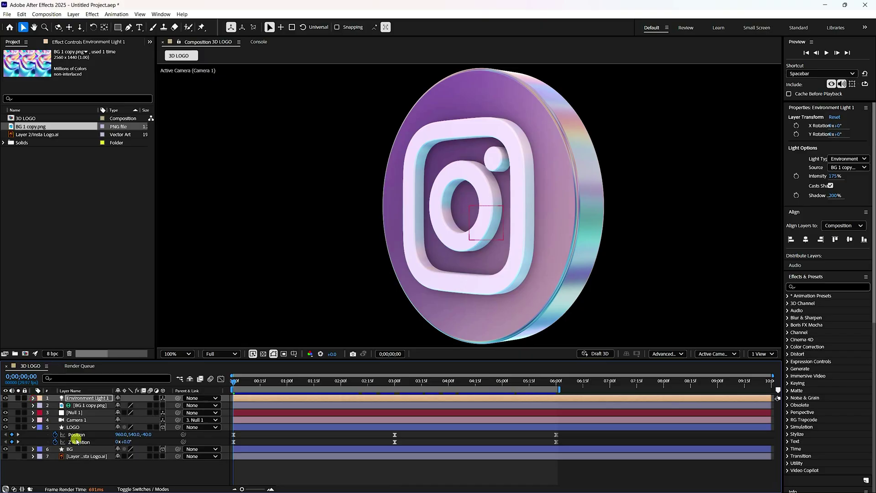
left_click(105, 471)
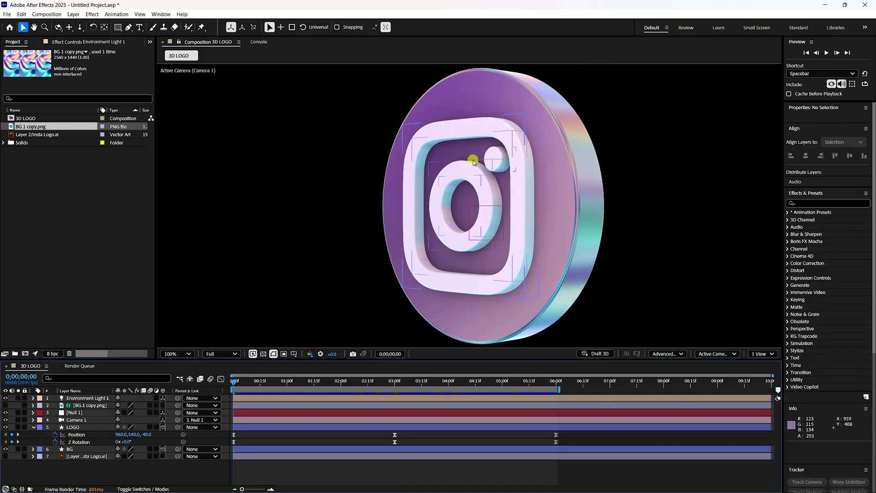
Step: Move BG 1 copy.png to the top of the layer stack
left_click(92, 406)
left_click_drag(95, 406, 93, 399)
left_click(111, 468)
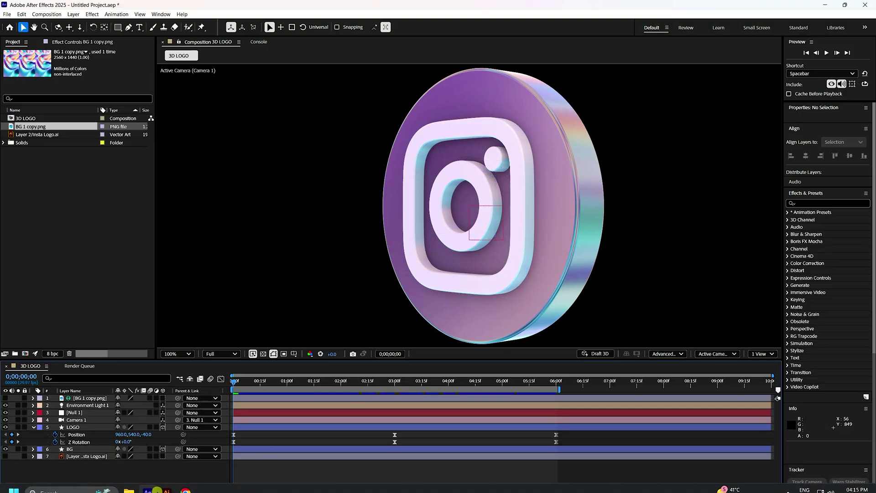
Step: Check the Instagram logo artwork in Insta Logo.ai in Illustrator, then return
left_click(166, 482)
left_click(56, 5)
left_click(55, 20)
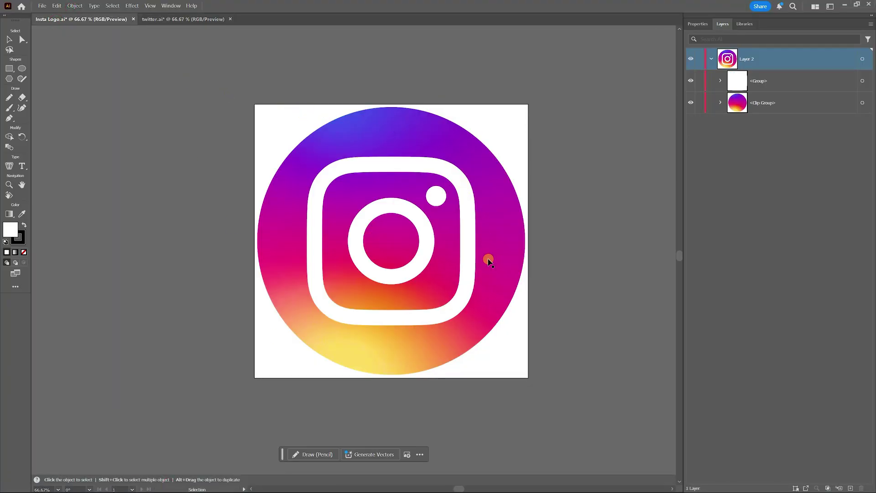
left_click(292, 299)
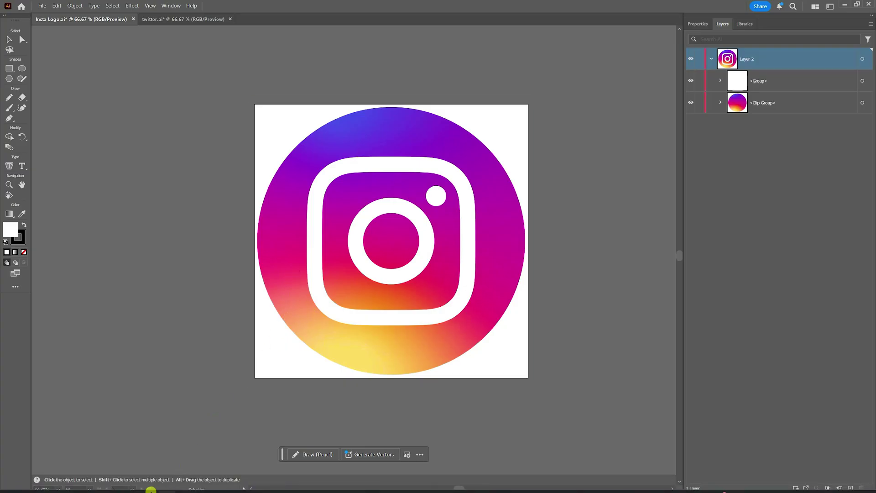
left_click(148, 484)
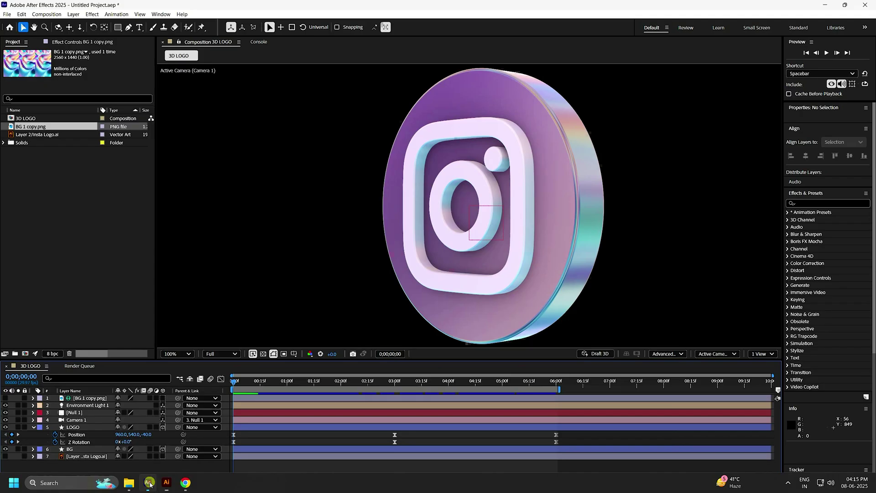
Step: Add a new adjustment layer, Adjustment Layer 1, to the composition
right_click(110, 466)
mouse_move(131, 367)
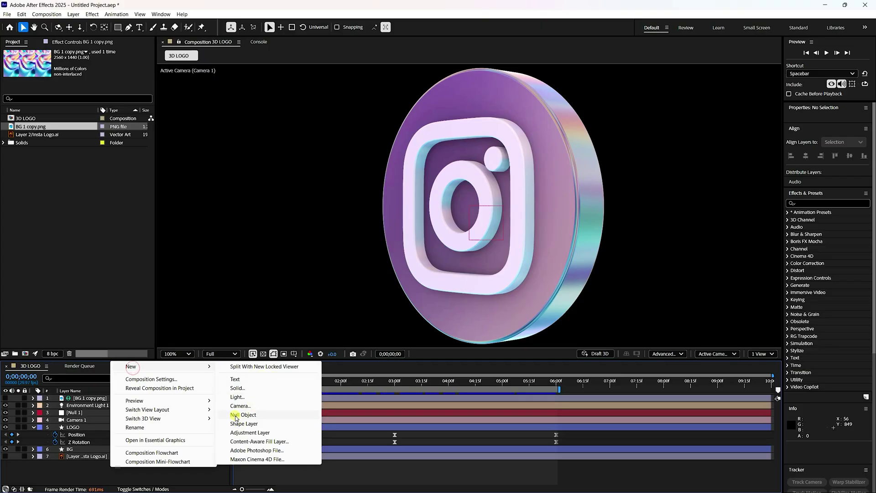
left_click(262, 433)
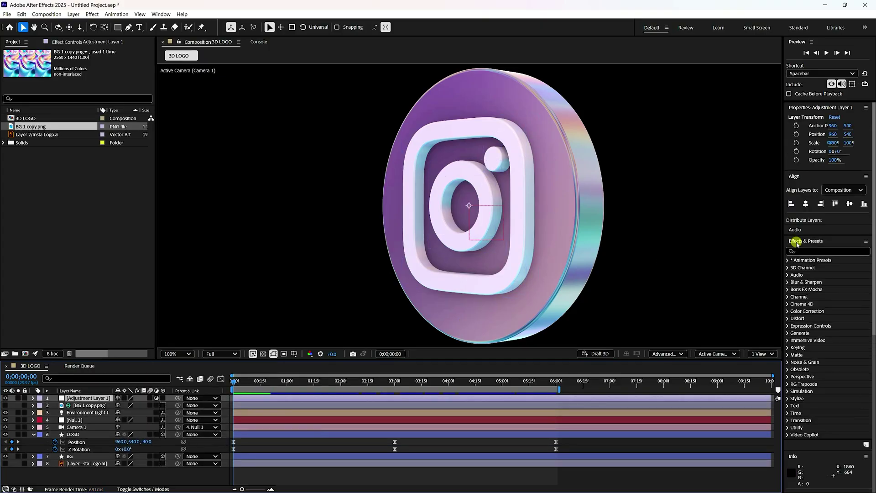
Step: Apply the 4-Color Gradient effect to Adjustment Layer 1
scroll(807, 241, "down", 3)
left_click(811, 135)
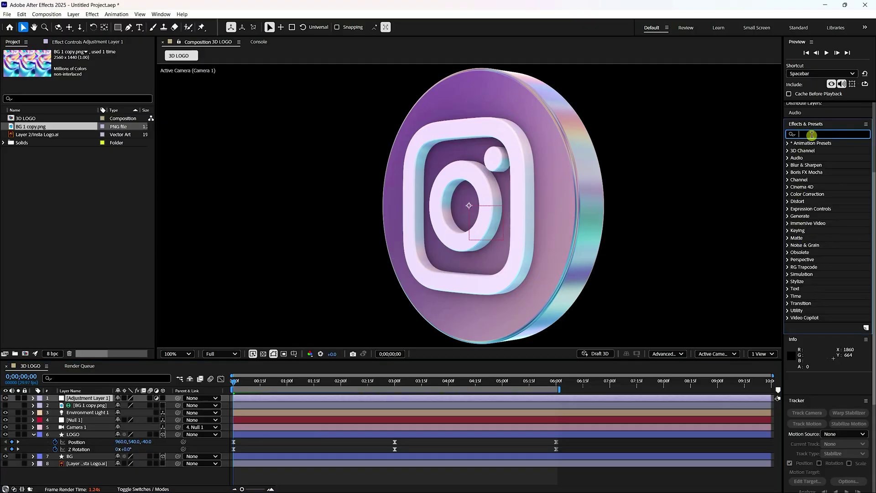
type("4")
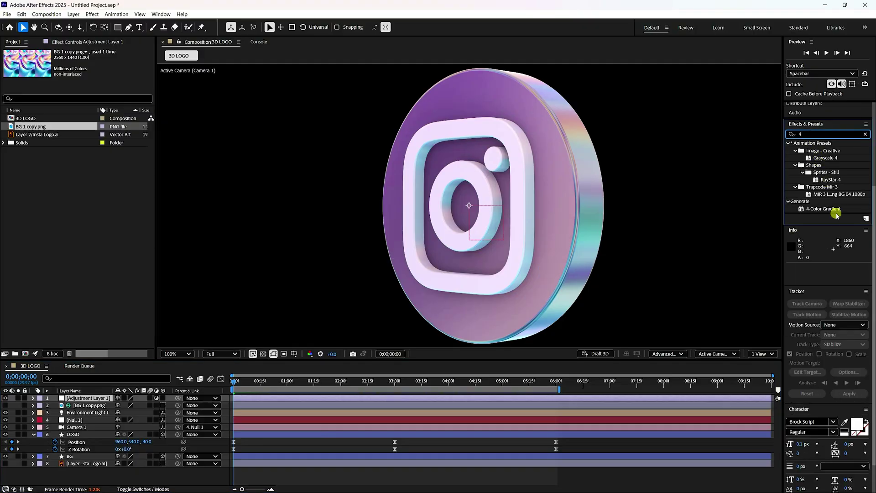
left_click(822, 210)
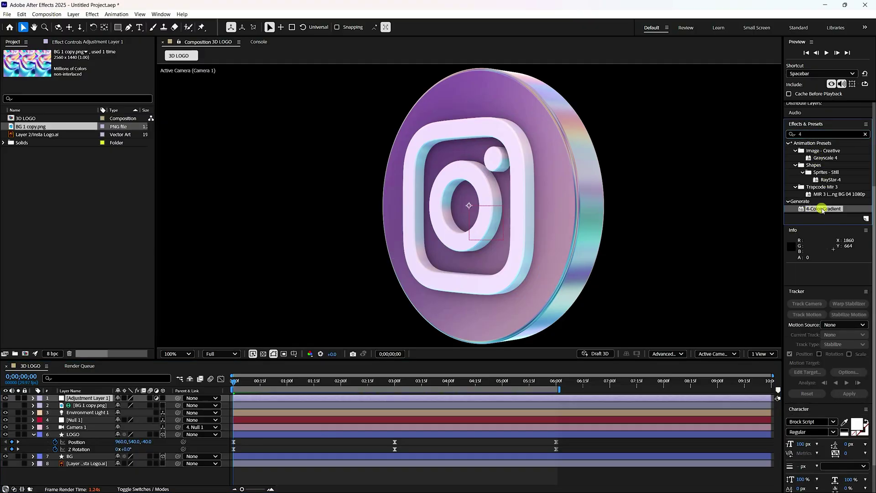
left_click_drag(832, 211, 96, 399)
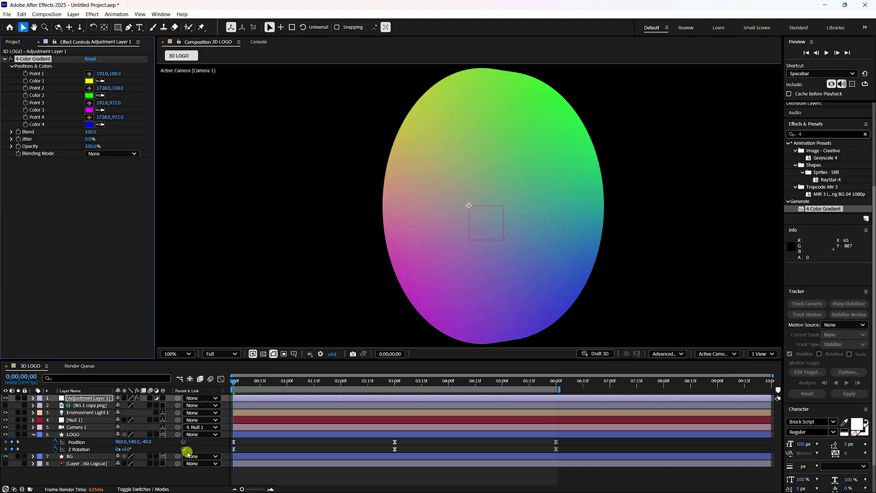
Step: Copy the Instagram Gradient's yellow #f9ce34 from ColorKit and return to After Effects
left_click(185, 483)
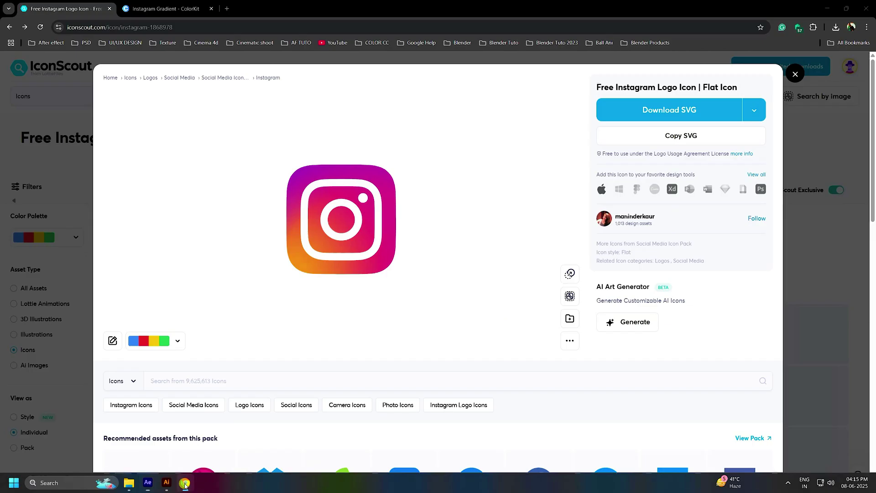
left_click(181, 9)
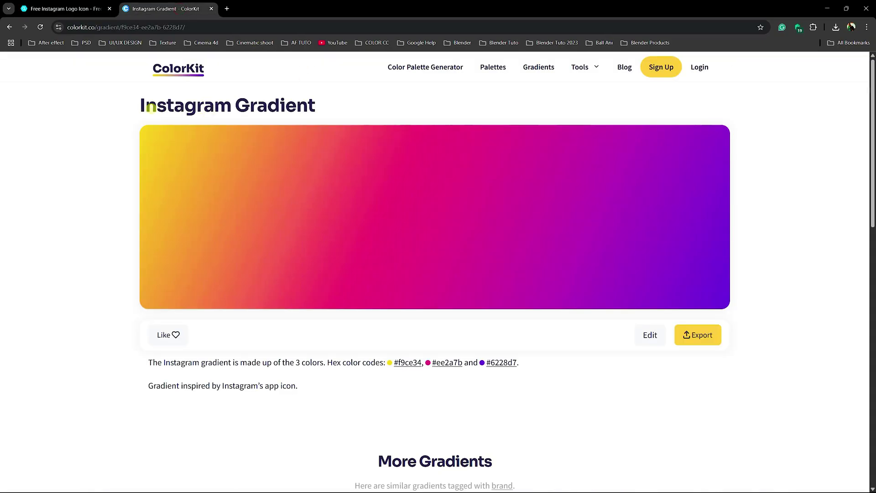
left_click_drag(142, 108, 317, 105)
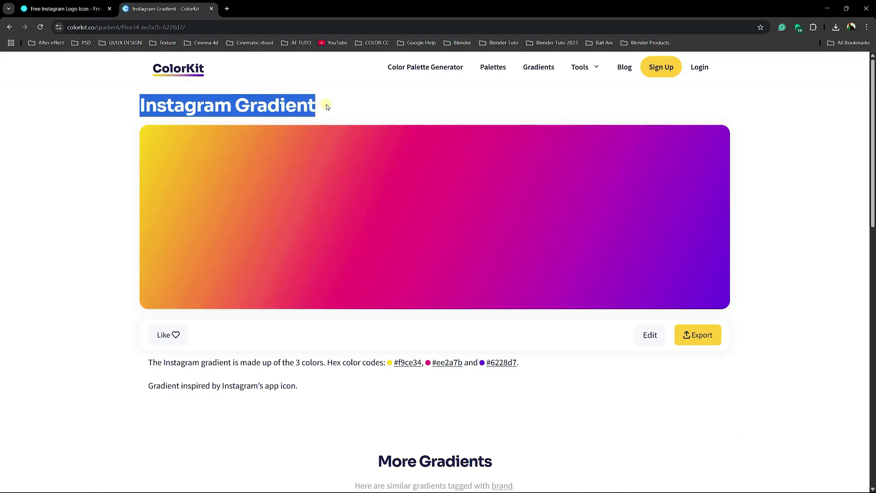
left_click(321, 332)
left_click(387, 304)
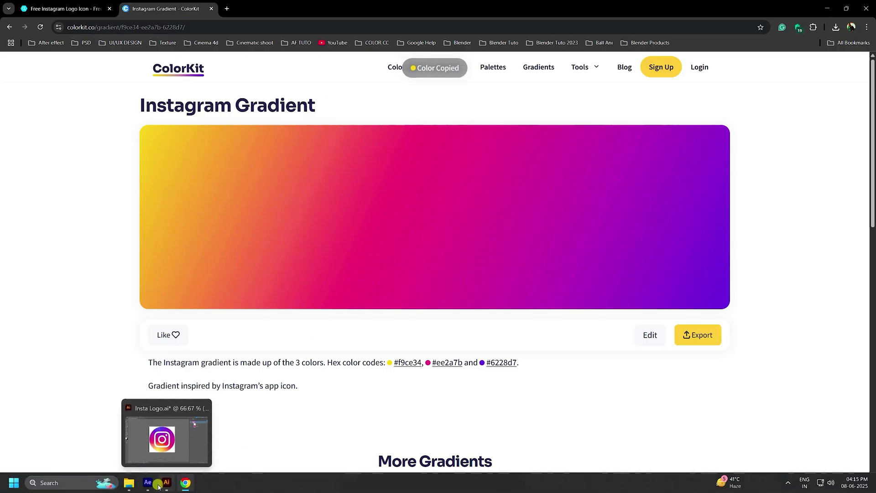
left_click(148, 483)
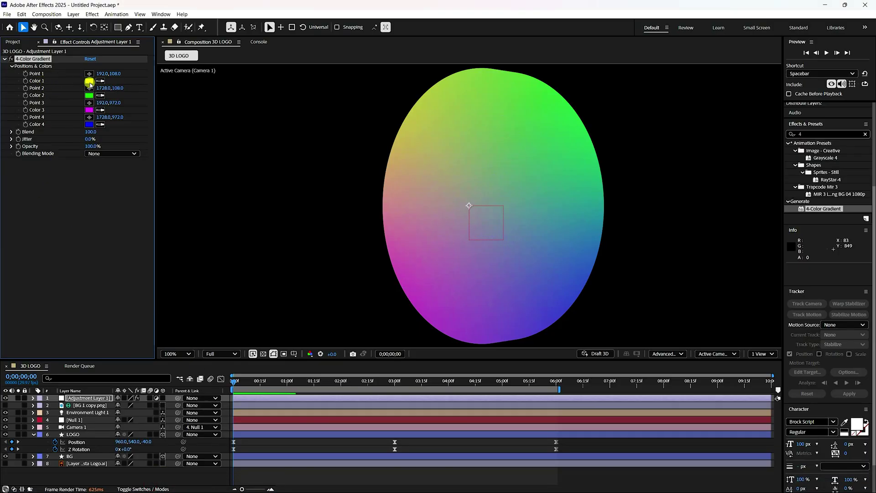
Step: Set gradient Color 1 to golden yellow and Color 2 to orange with hue 24
left_click(89, 82)
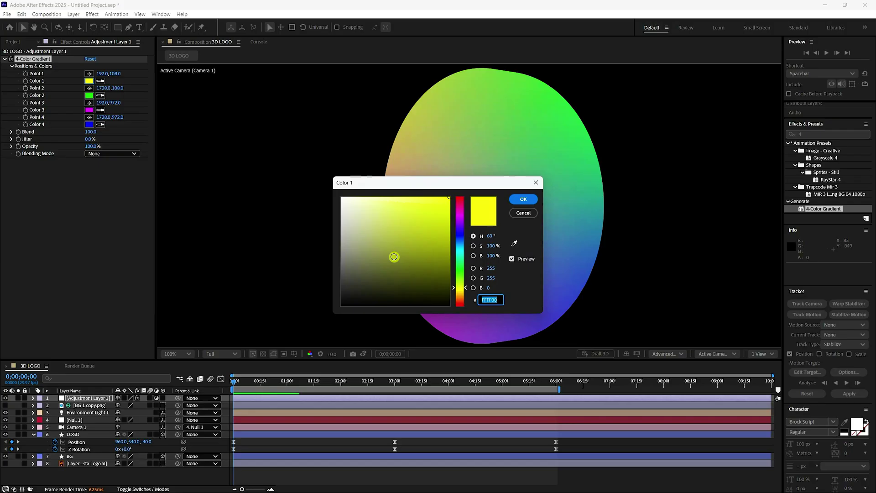
left_click(523, 199)
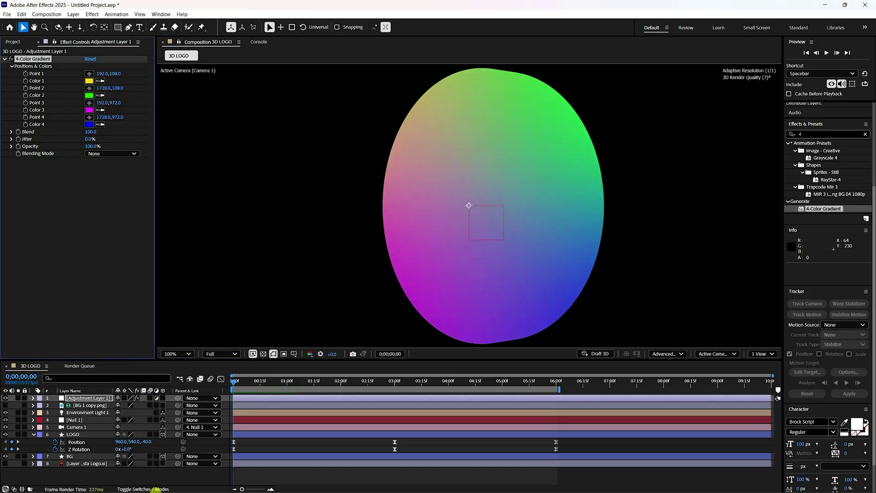
left_click(163, 484)
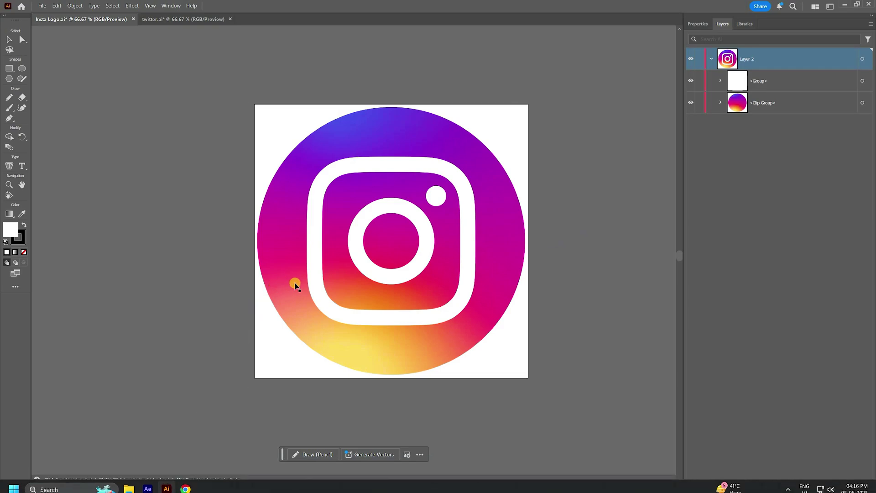
left_click(147, 484)
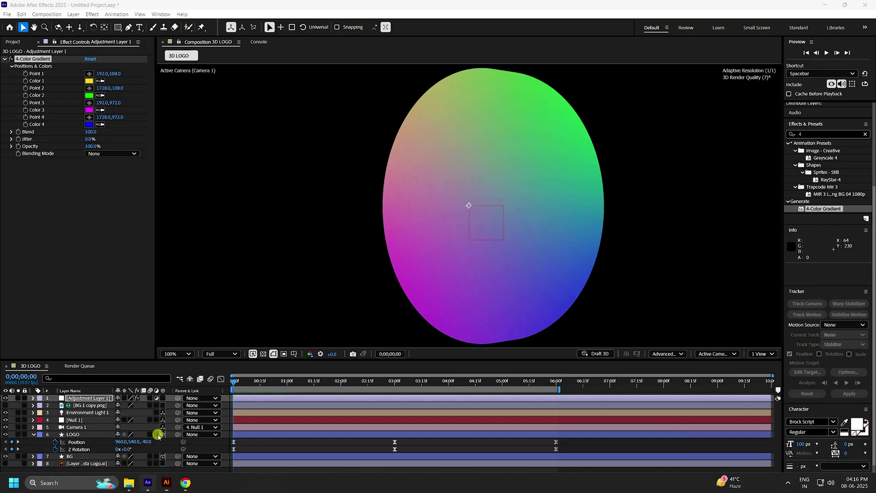
left_click(89, 96)
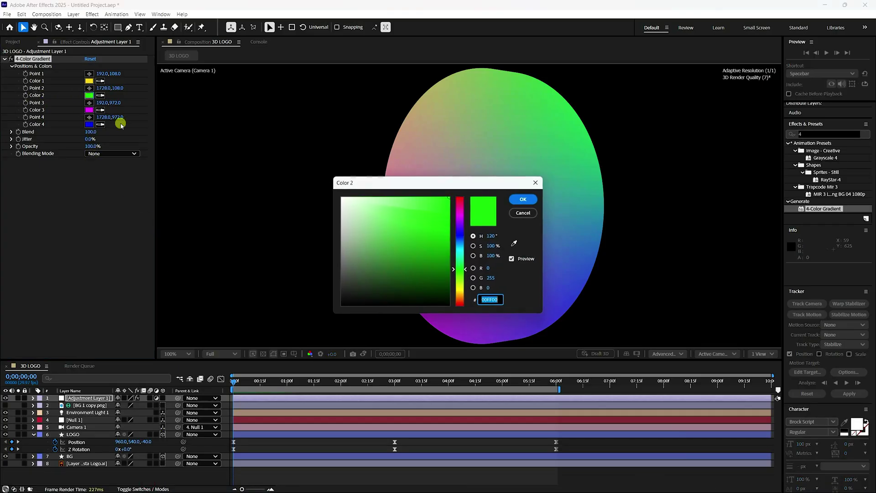
left_click(492, 238)
type("24")
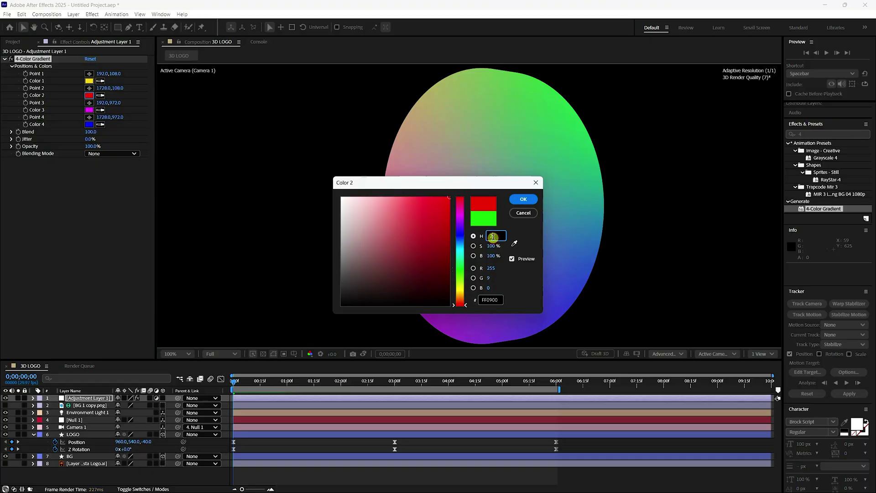
left_click(524, 199)
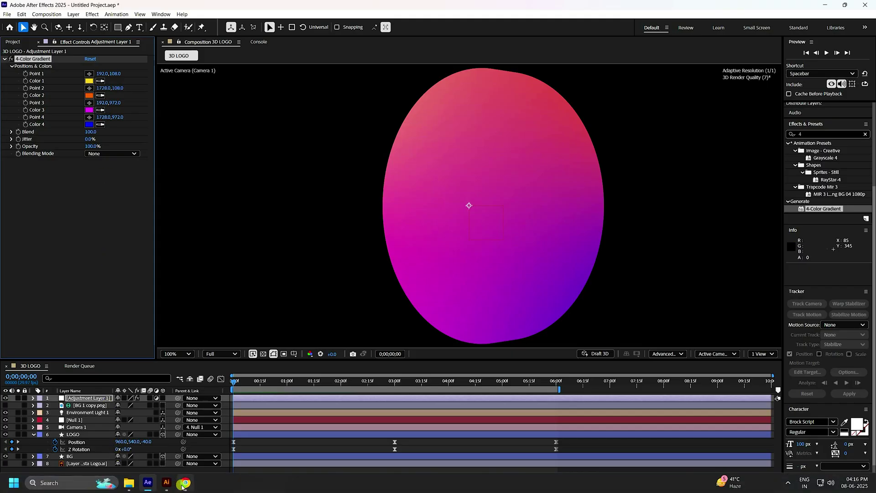
Step: Paste ColorKit's pink #EE2A7B into the 4-Color Gradient's Color 3
left_click(181, 485)
left_click(433, 299)
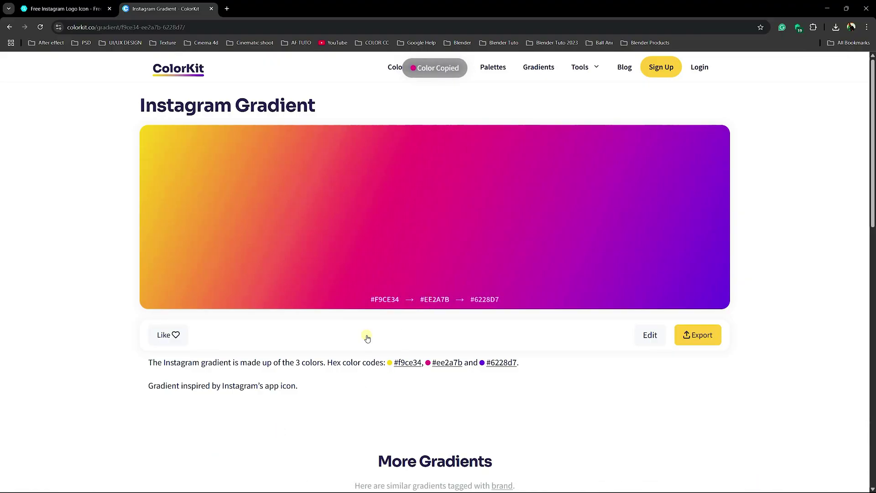
left_click(147, 482)
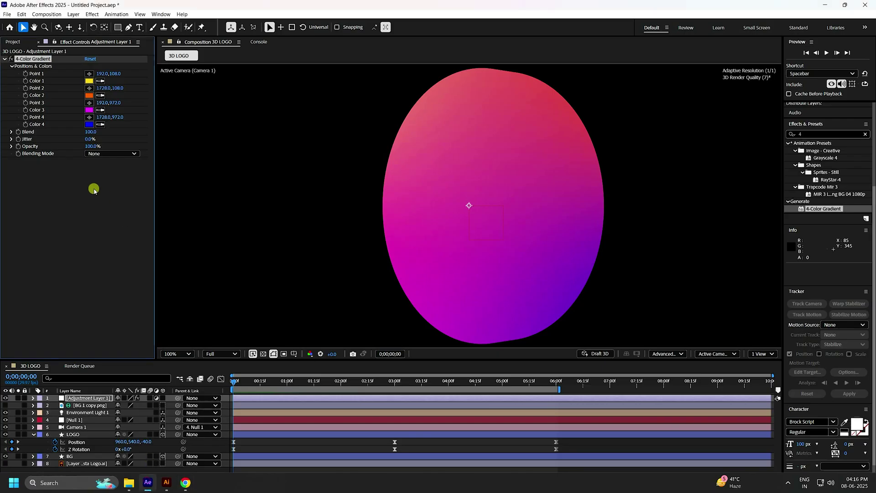
left_click(89, 110)
key("ctrl+v")
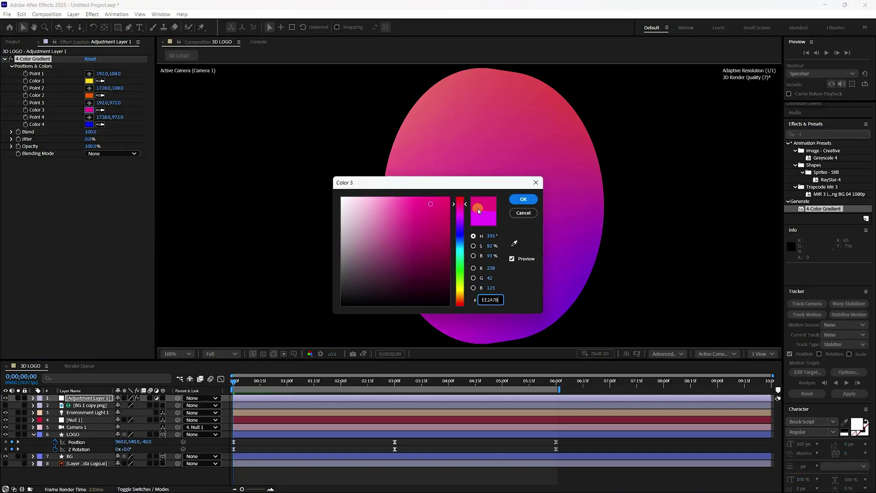
left_click(523, 199)
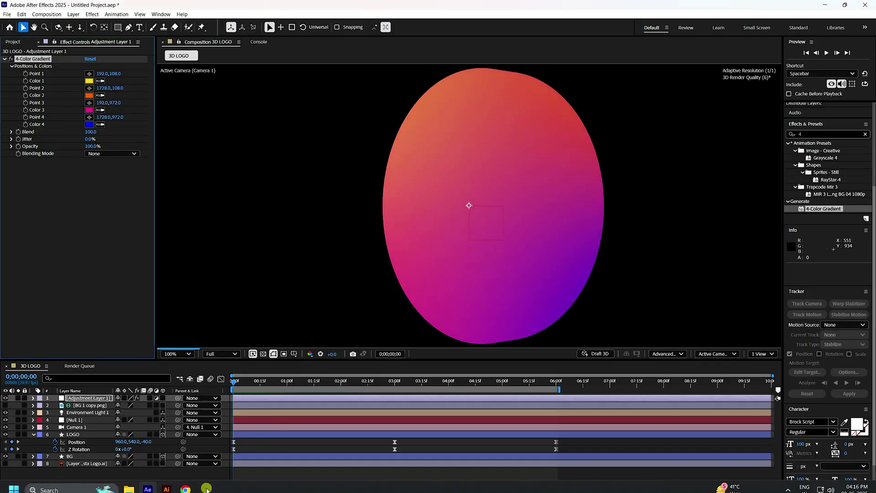
Step: Paste ColorKit's purple #6228D7 into Color 4 and show the layers' Modes column
left_click(185, 483)
left_click(487, 299)
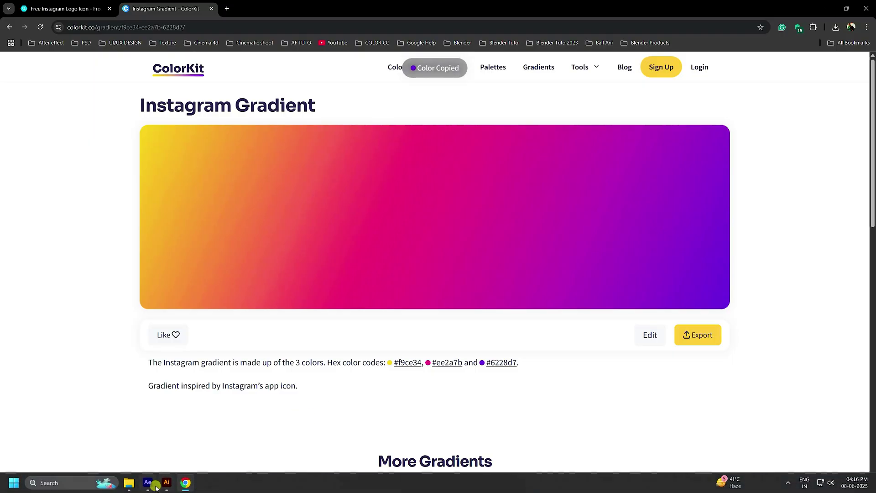
left_click(147, 488)
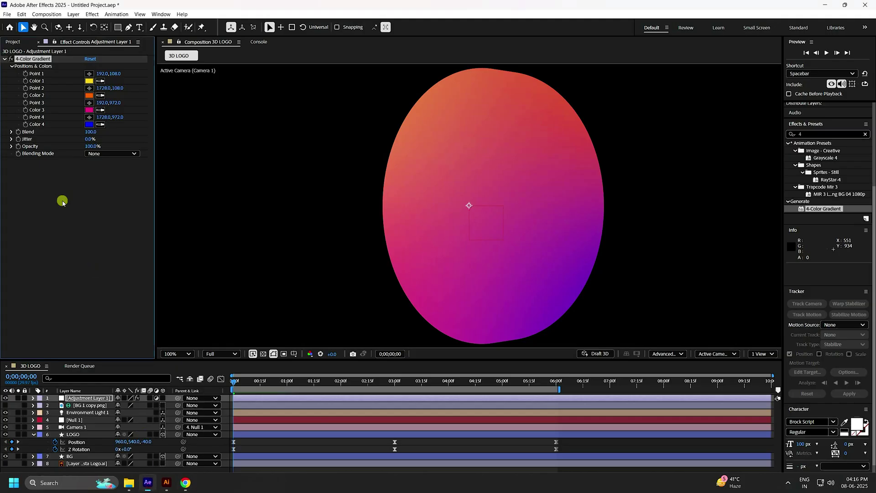
left_click(89, 125)
key("ctrl+v")
left_click(524, 199)
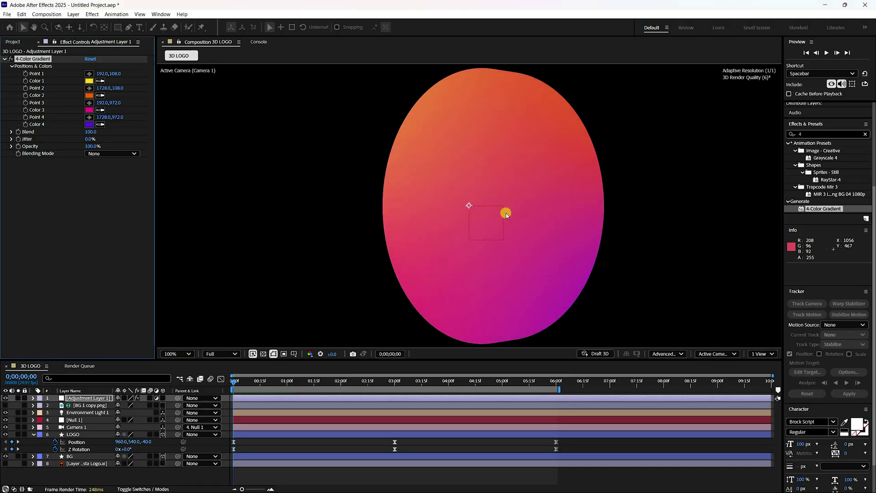
left_click(459, 274)
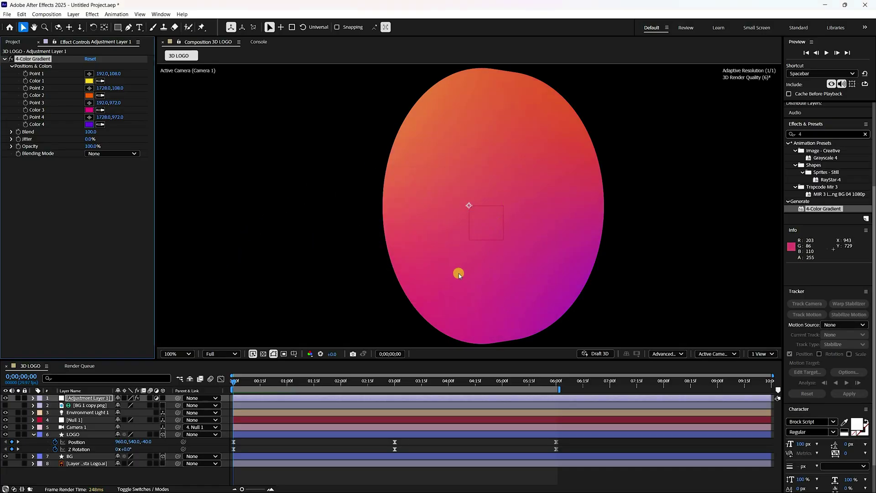
left_click(143, 489)
Step: Blend Adjustment Layer 1 in Vivid Light and the 4-Color Gradient effect in Hard Light
left_click(129, 397)
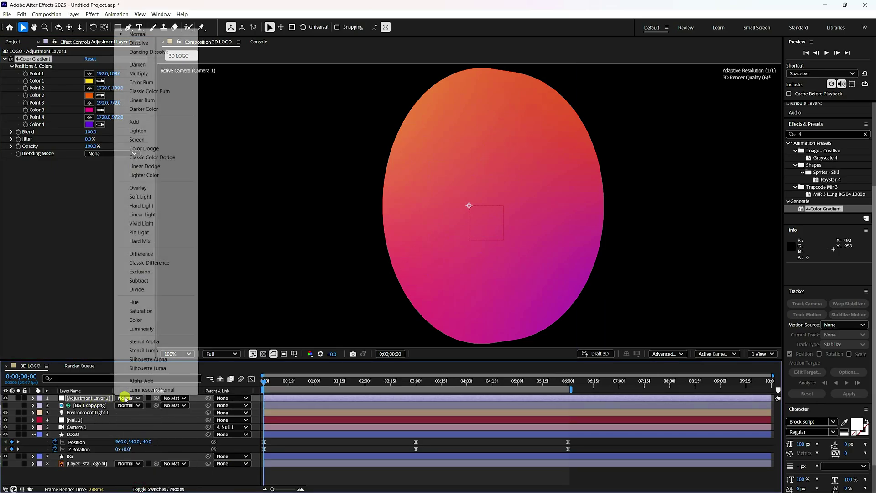
left_click(141, 223)
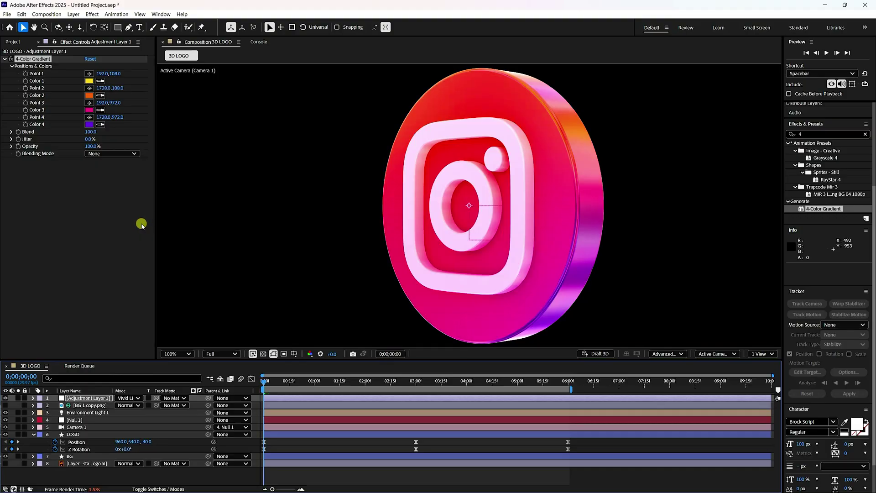
key("u")
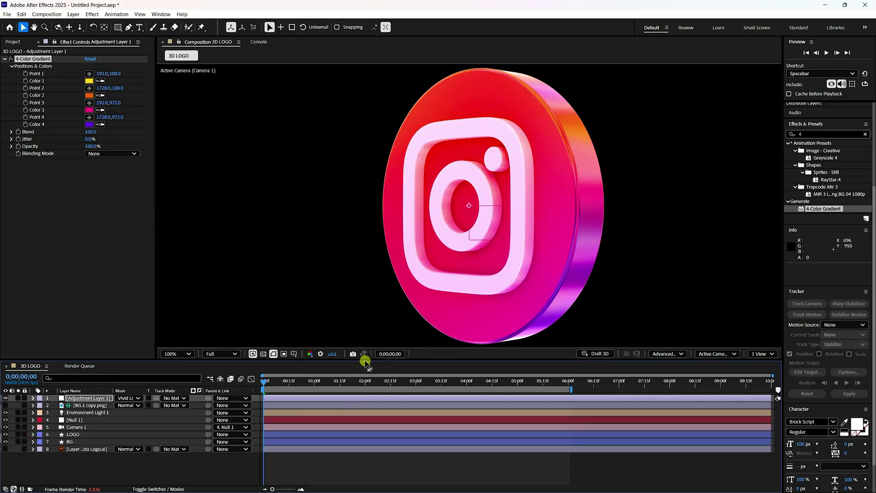
left_click_drag(366, 360, 364, 386)
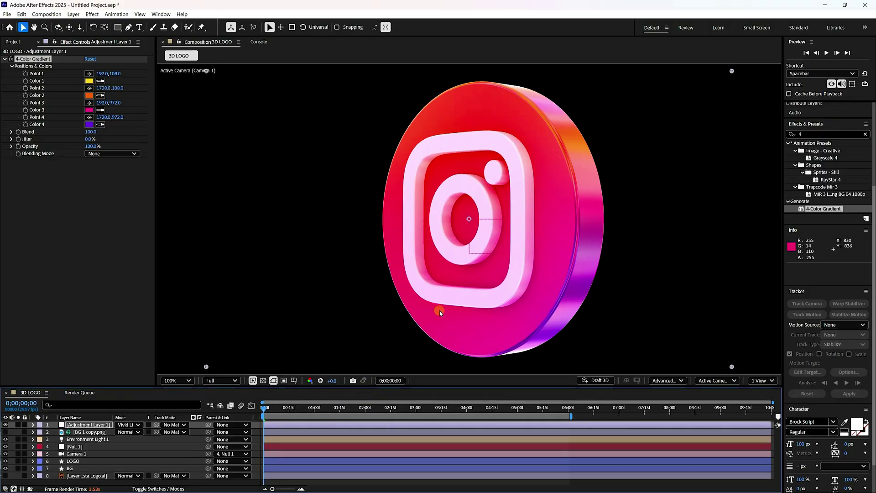
left_click(123, 425)
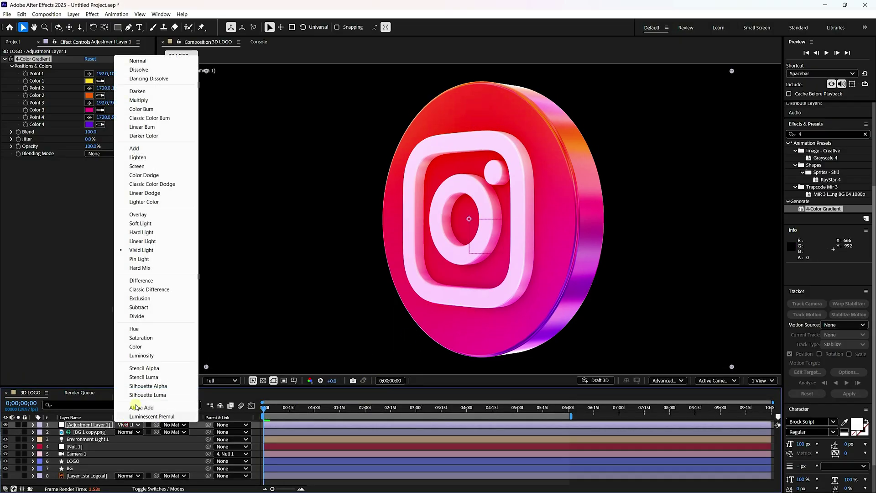
left_click(143, 252)
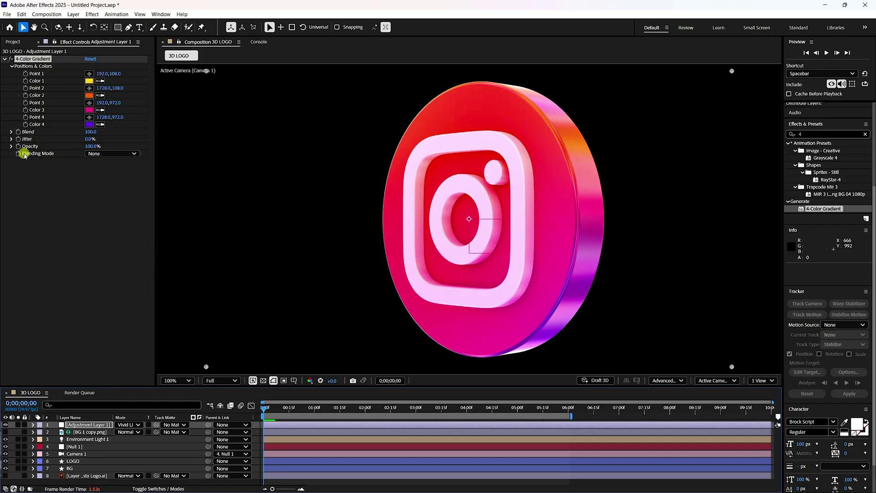
left_click(101, 154)
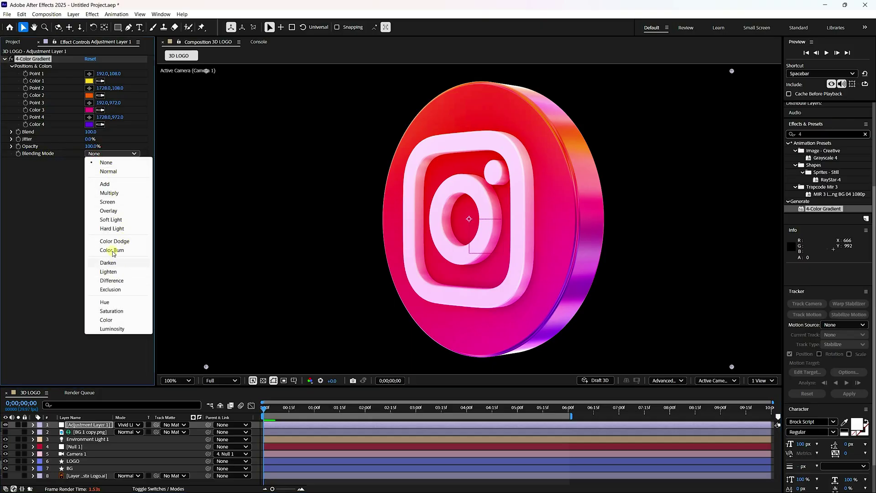
left_click(111, 229)
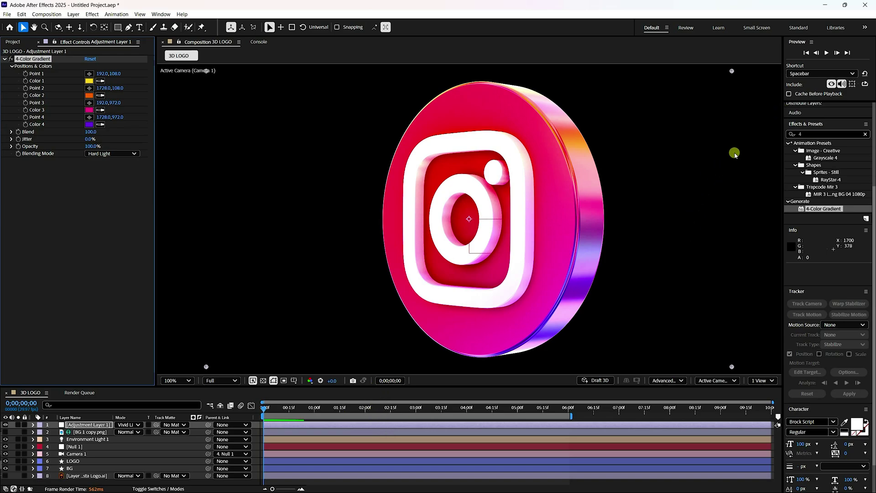
Step: Preview the pink spinning Instagram logo, then bring up the 3D renderer choices
left_click(809, 54)
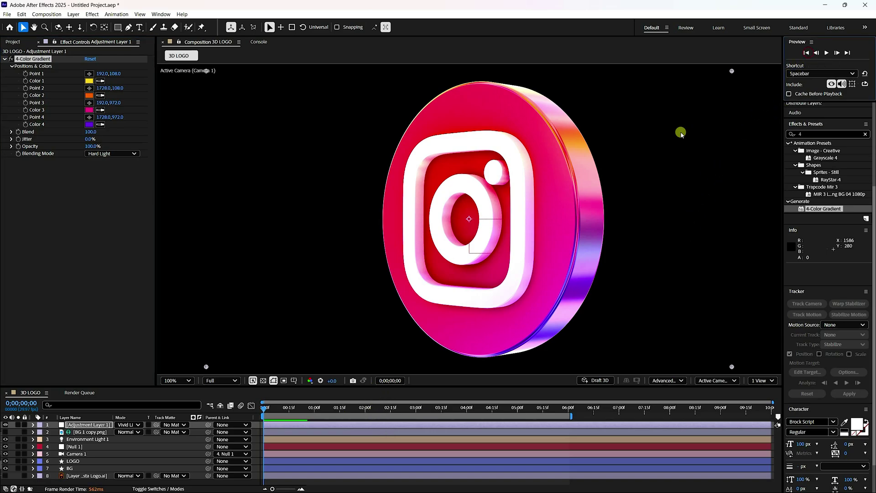
left_click(826, 53)
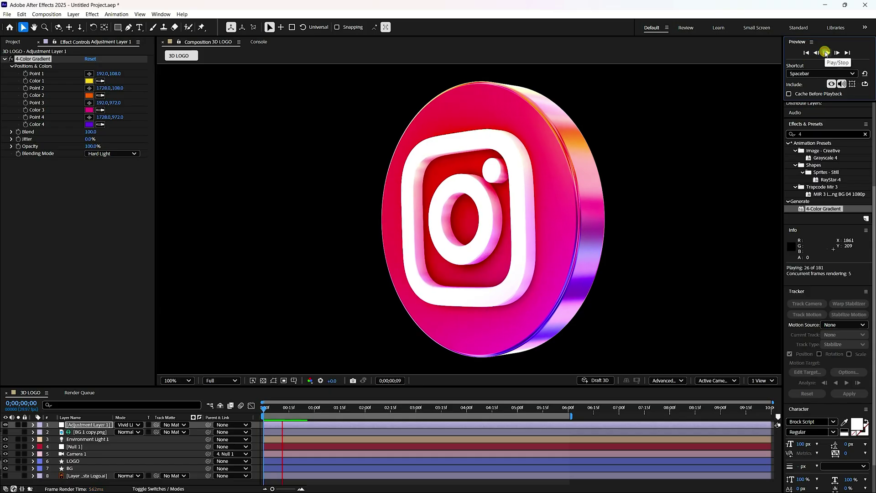
left_click(826, 53)
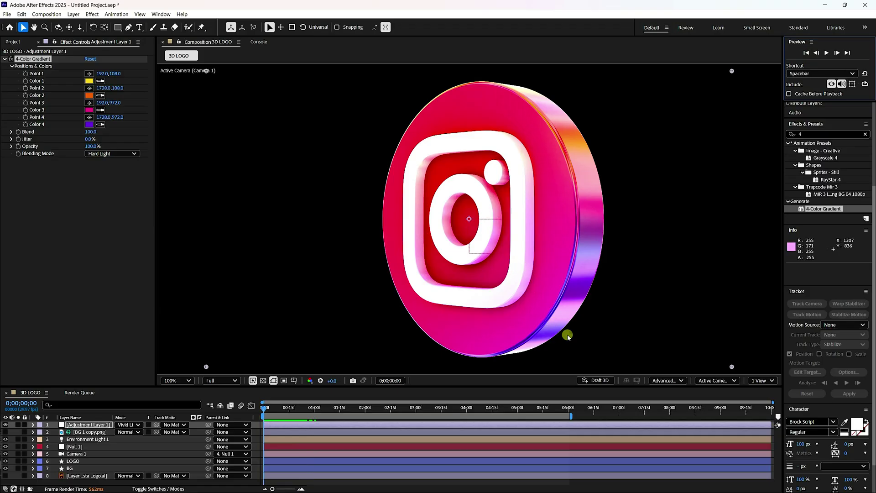
left_click(674, 381)
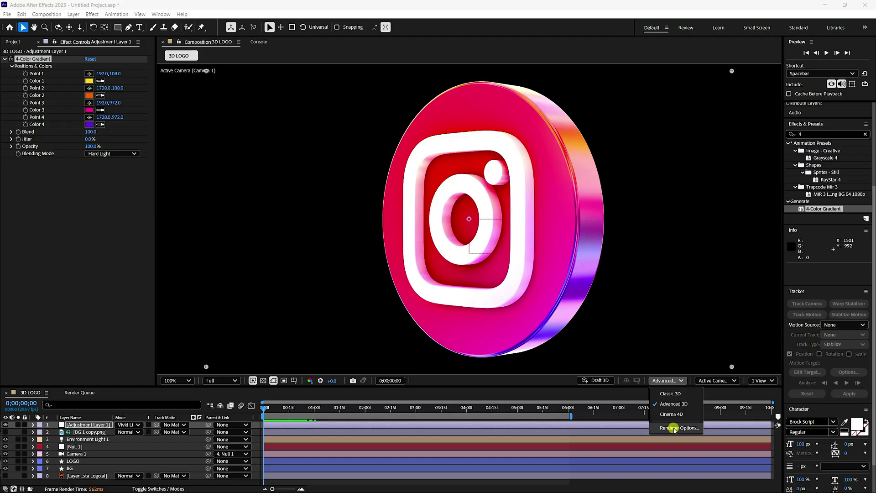
Step: Set Advanced 3D Render Quality to 32 and shadow Smoothness to 24, fitted to the scene
left_click(675, 428)
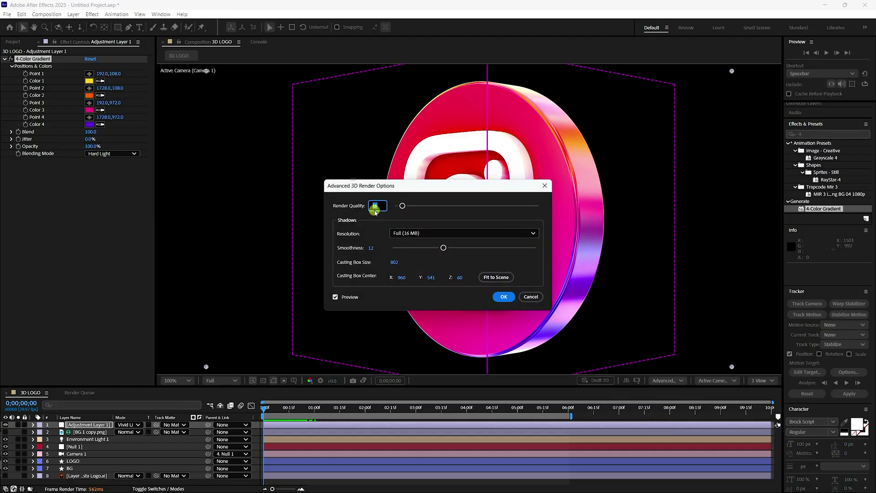
left_click(370, 248)
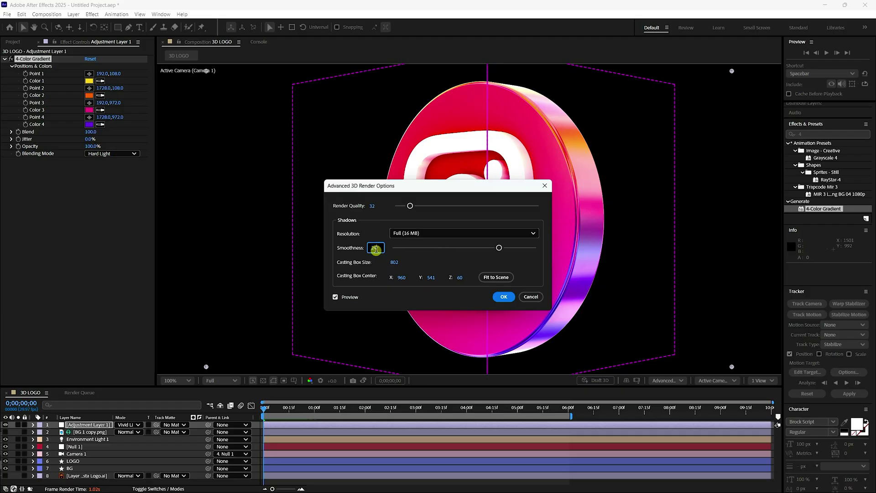
left_click(507, 278)
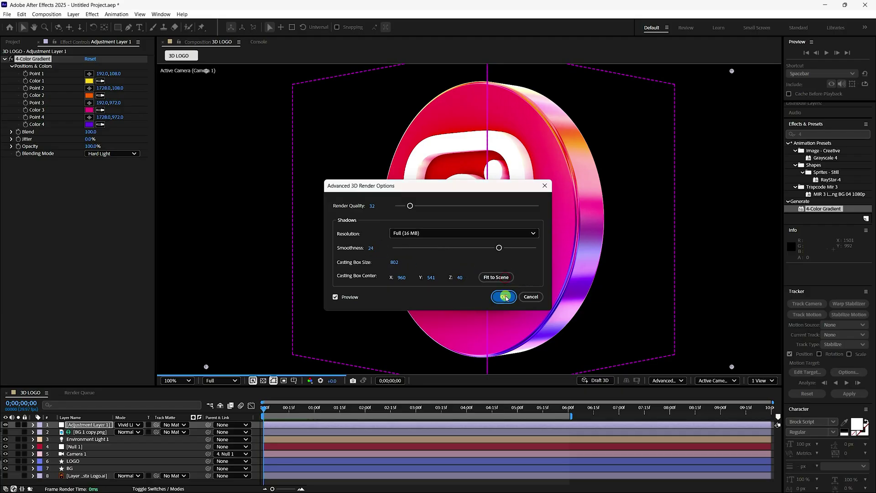
left_click(504, 297)
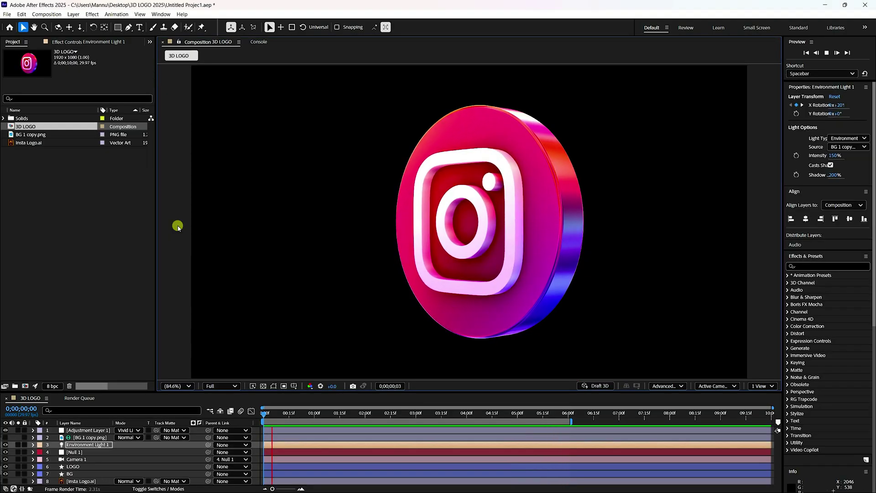